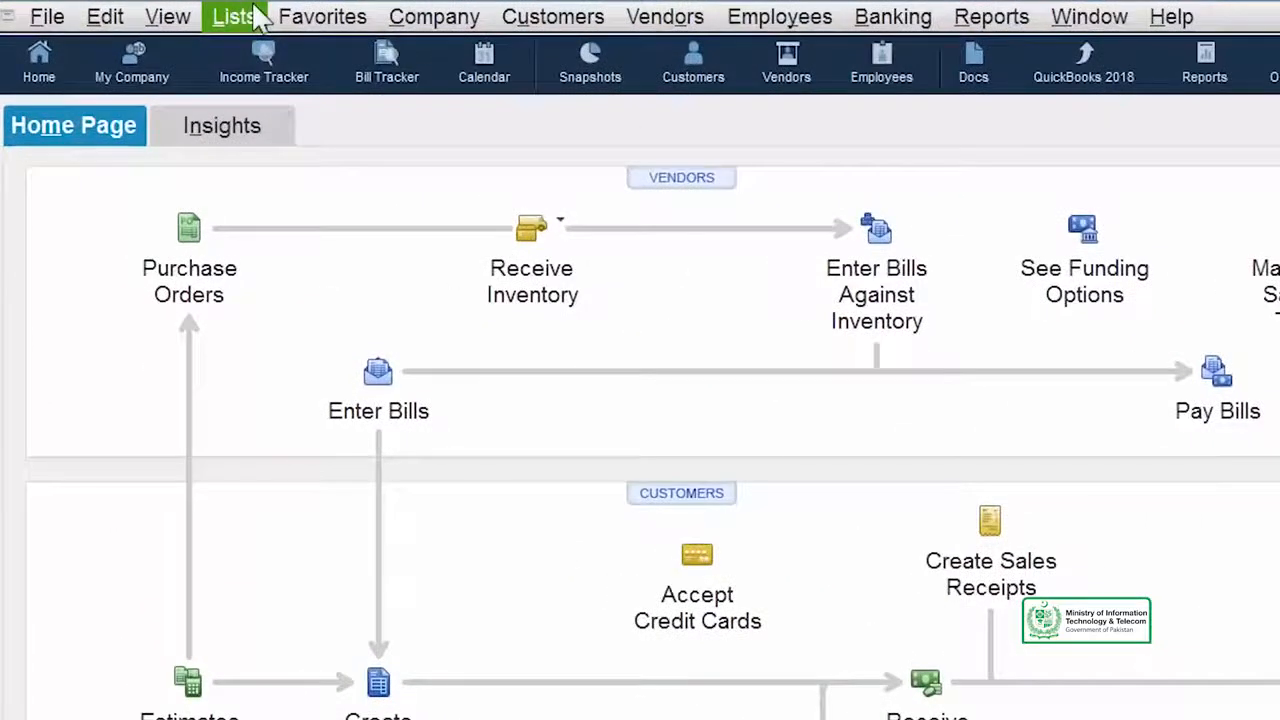
Try to create a new item of type Subtotal named SubTotal from the Item List.
click(236, 17)
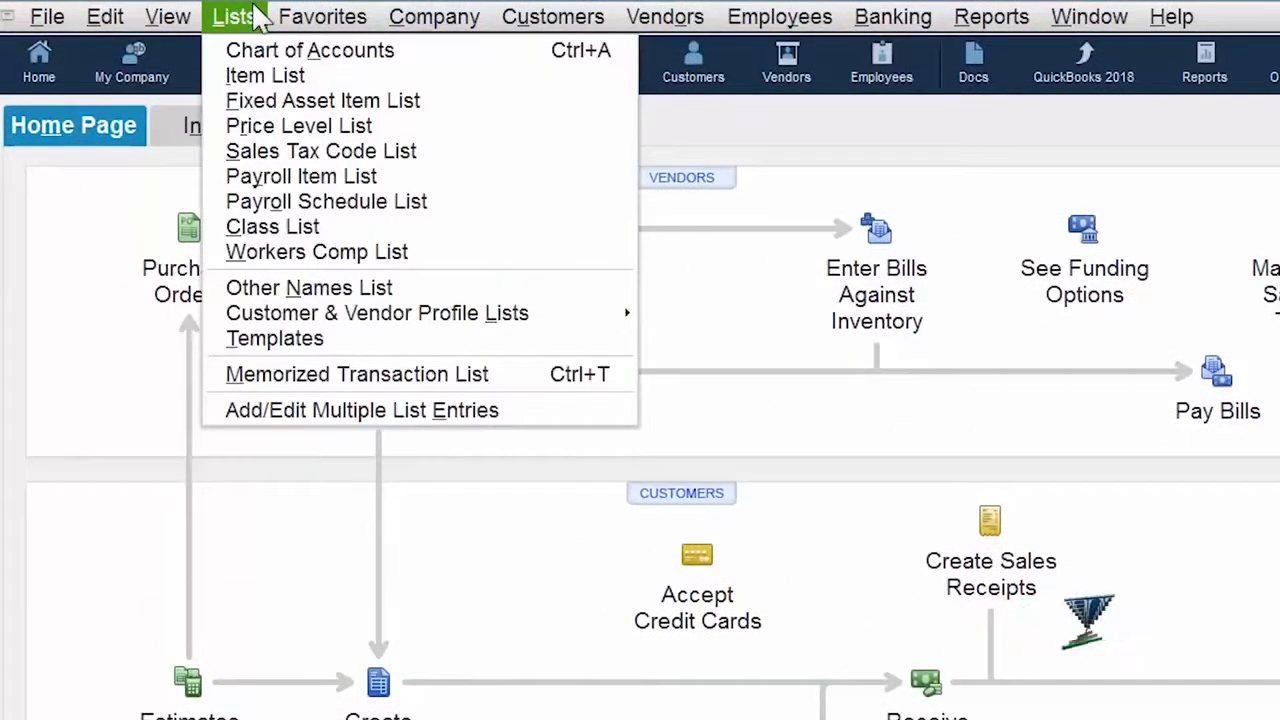
click(258, 80)
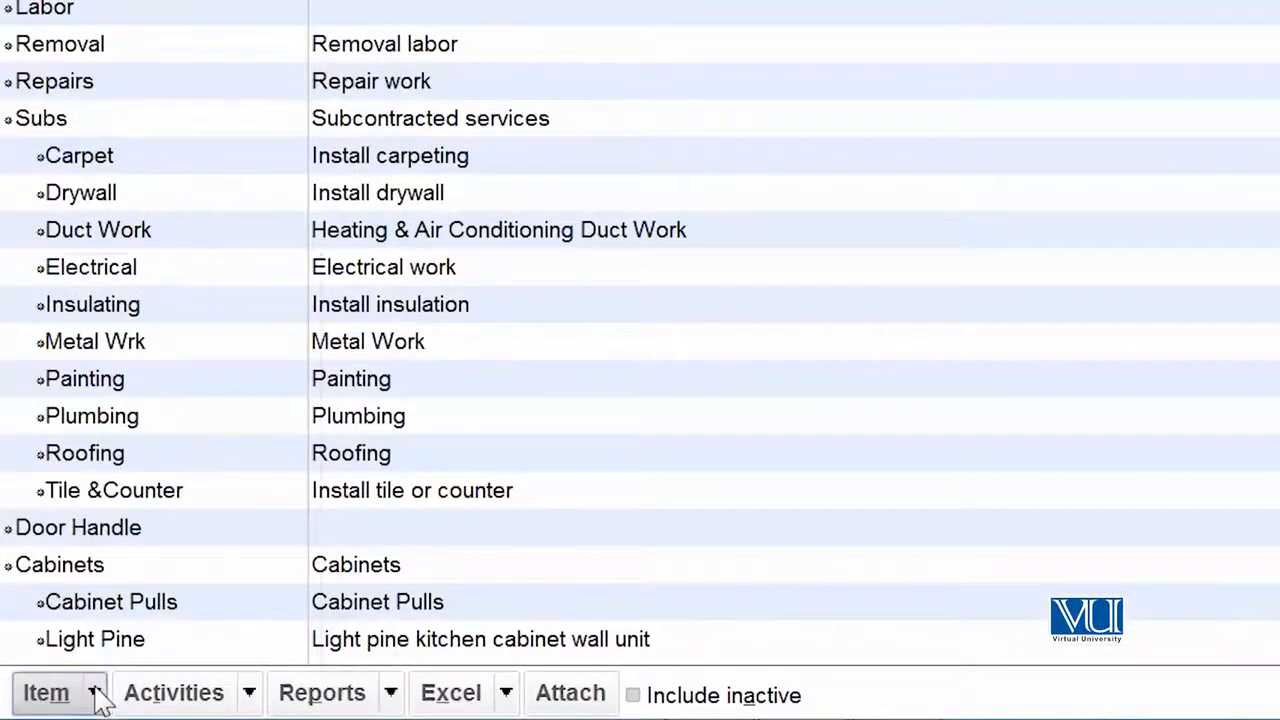
click(95, 694)
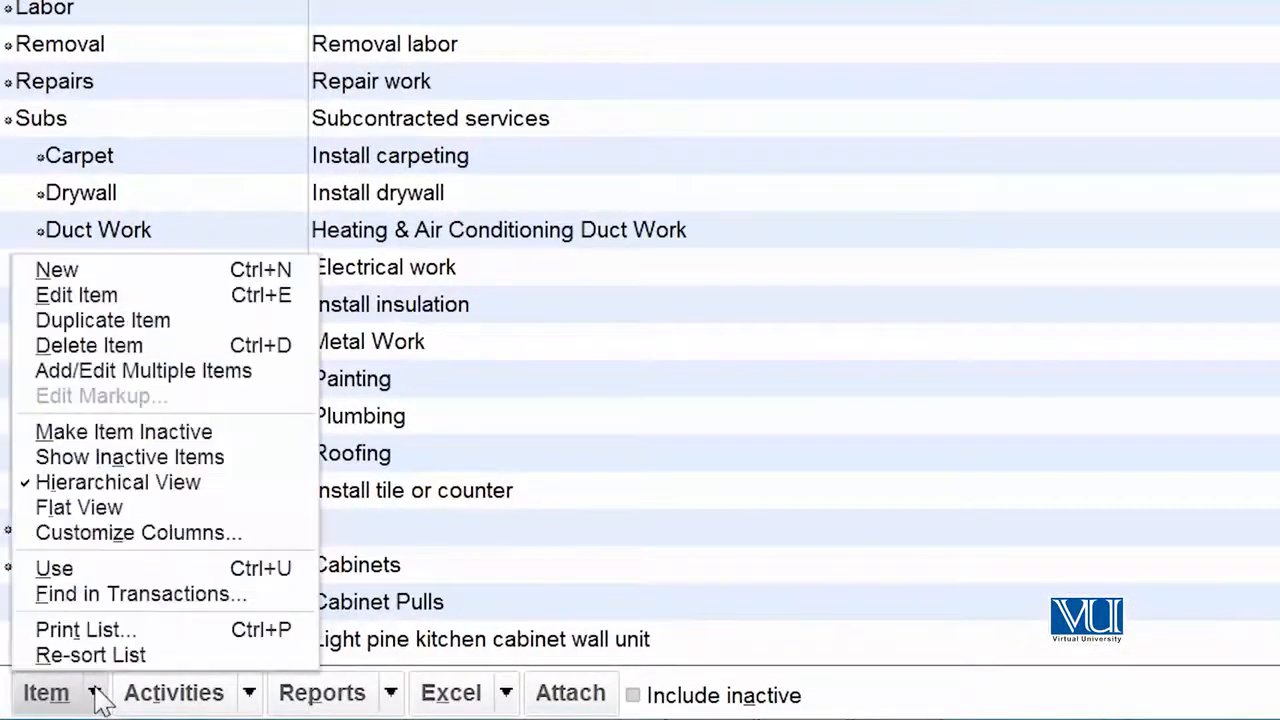
click(183, 280)
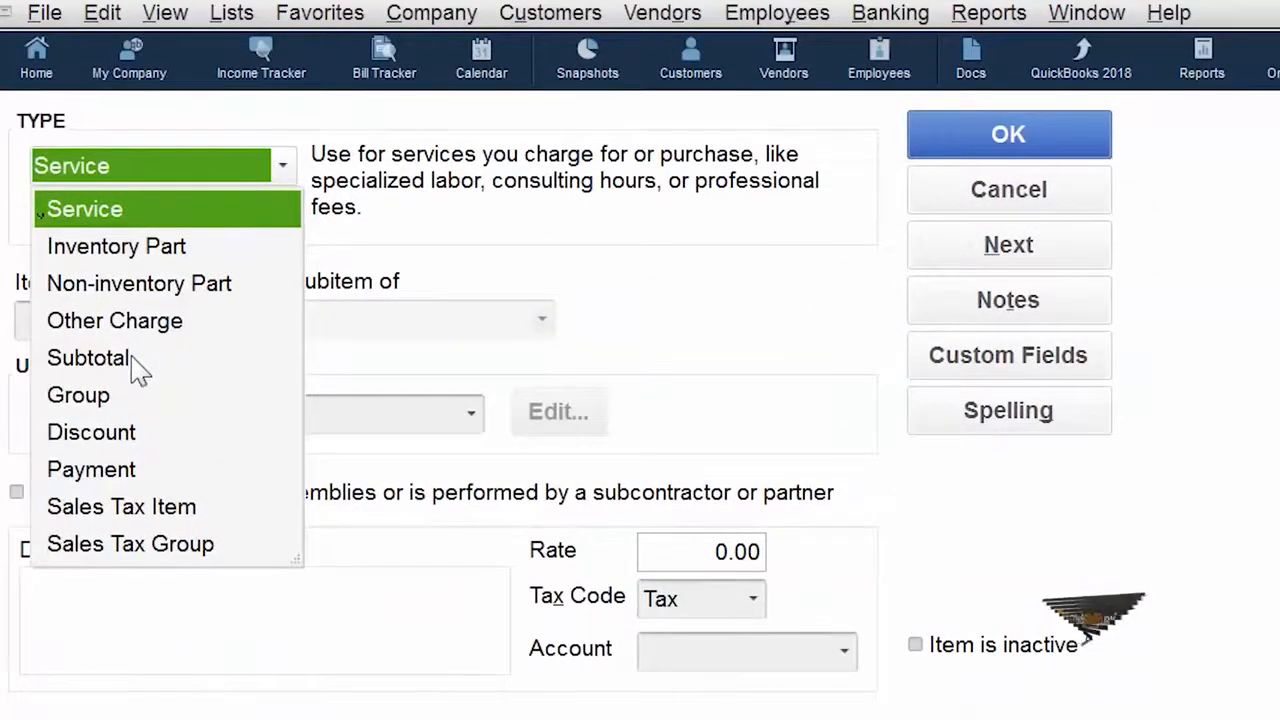
click(88, 358)
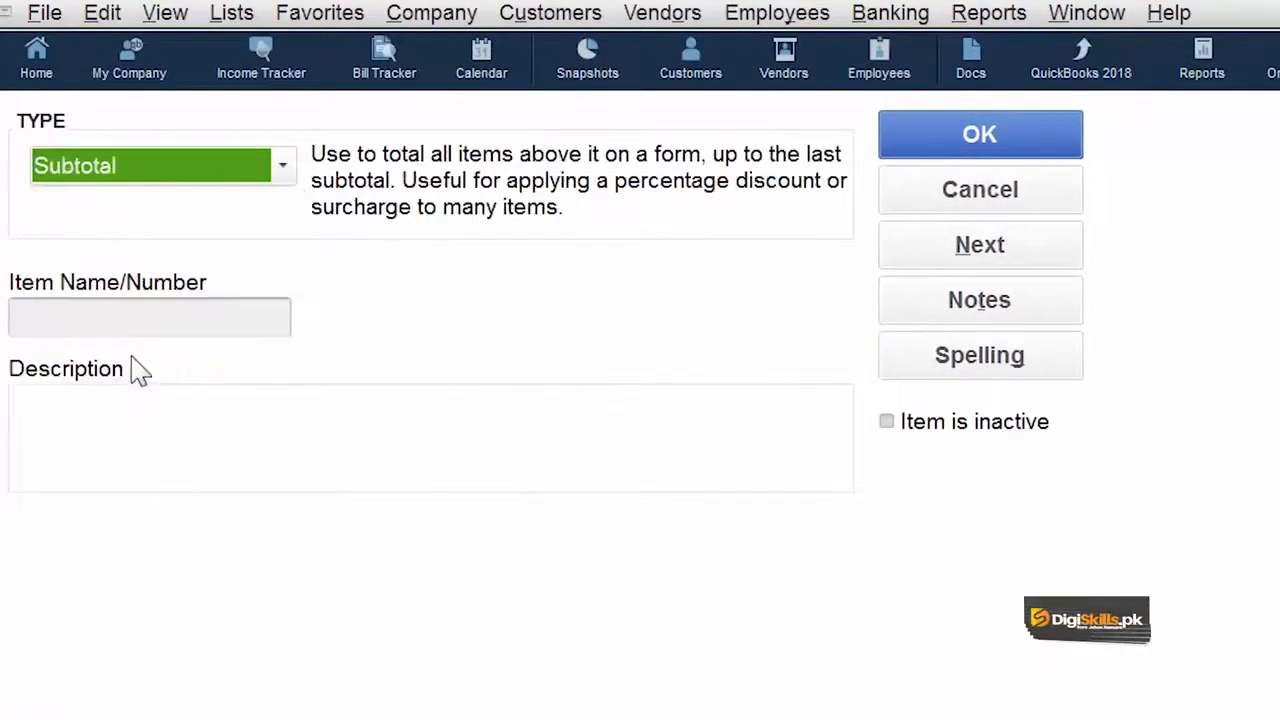
click(122, 312)
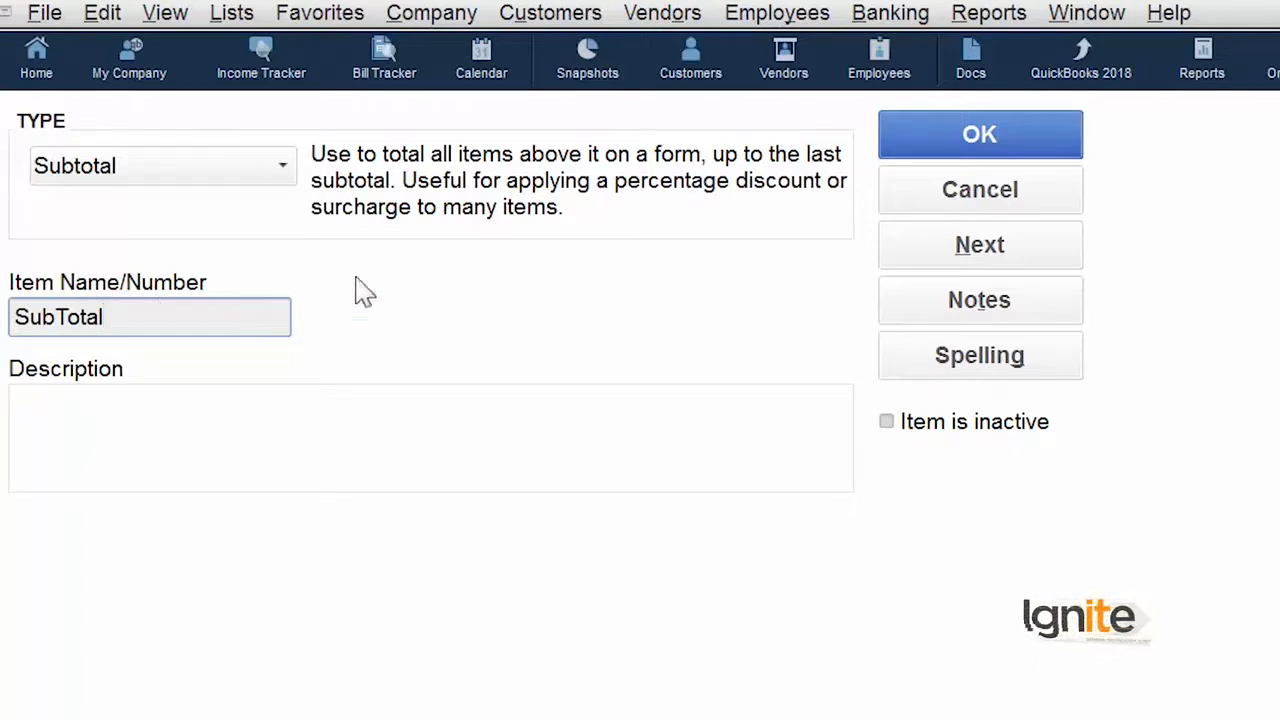
click(970, 140)
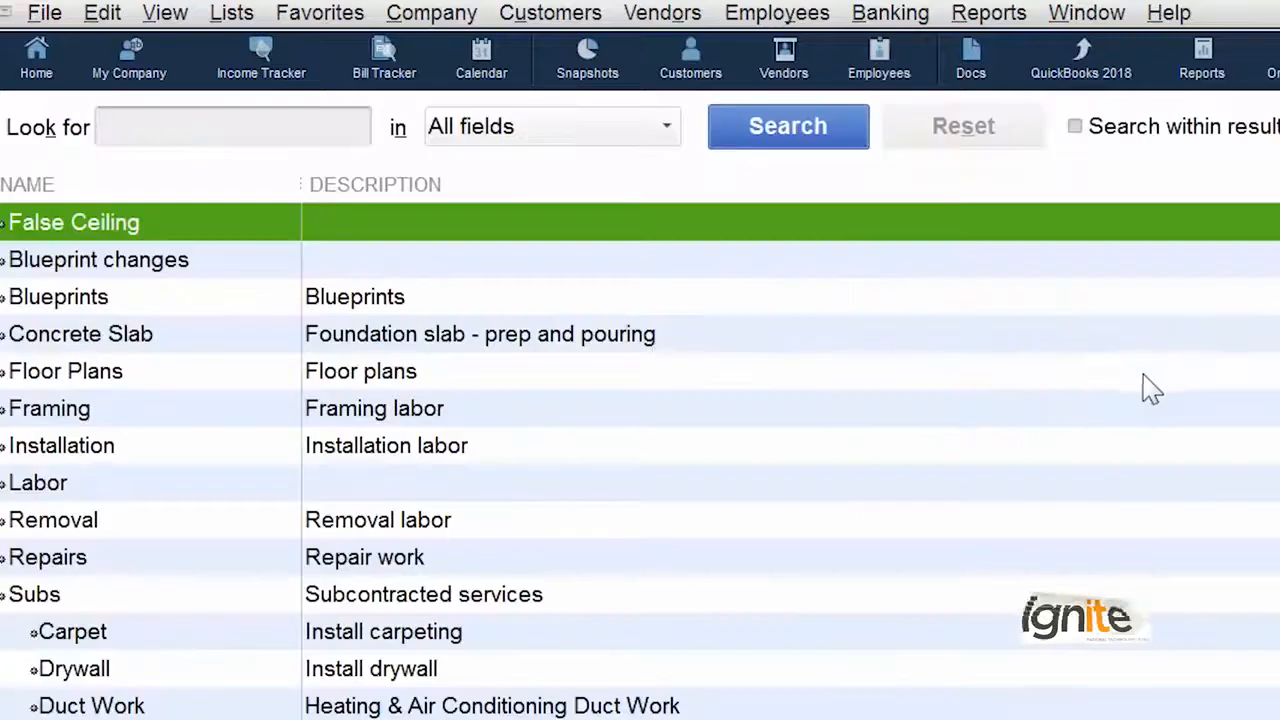
Widen the Type column of the Item List so that the full item types are readable.
scroll(1118, 362, down, 13)
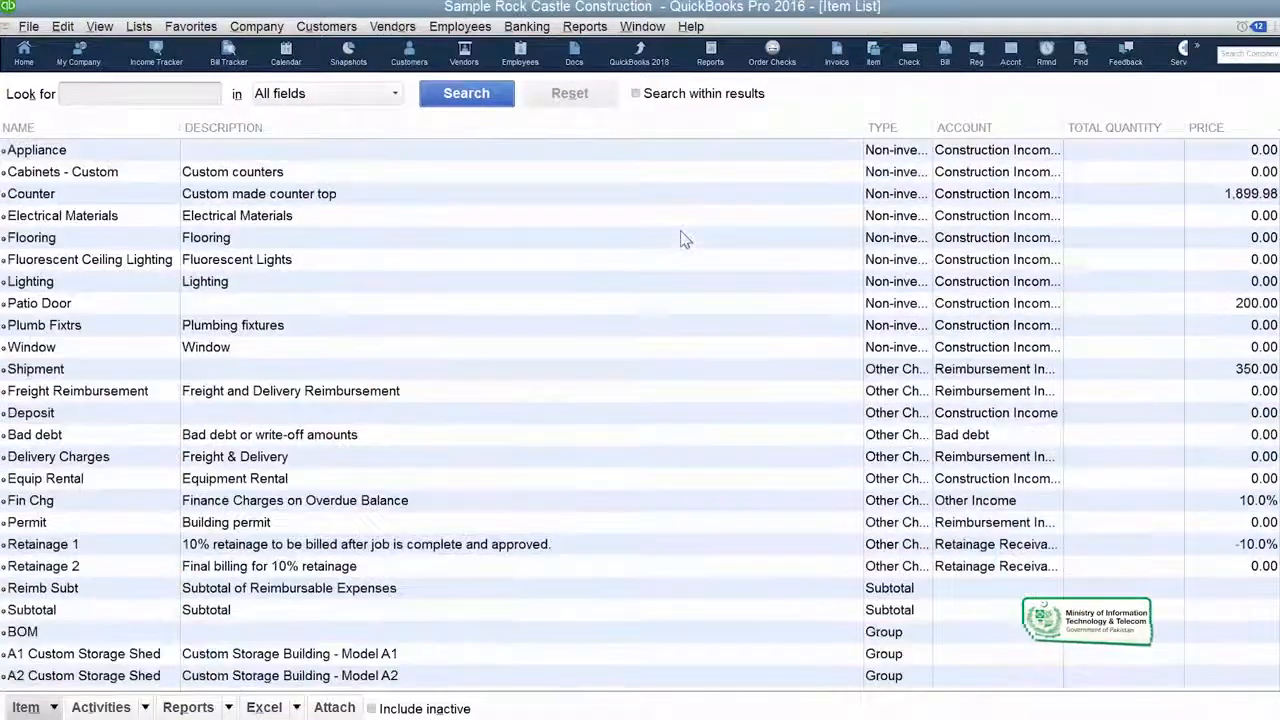
scroll(683, 240, down, 2)
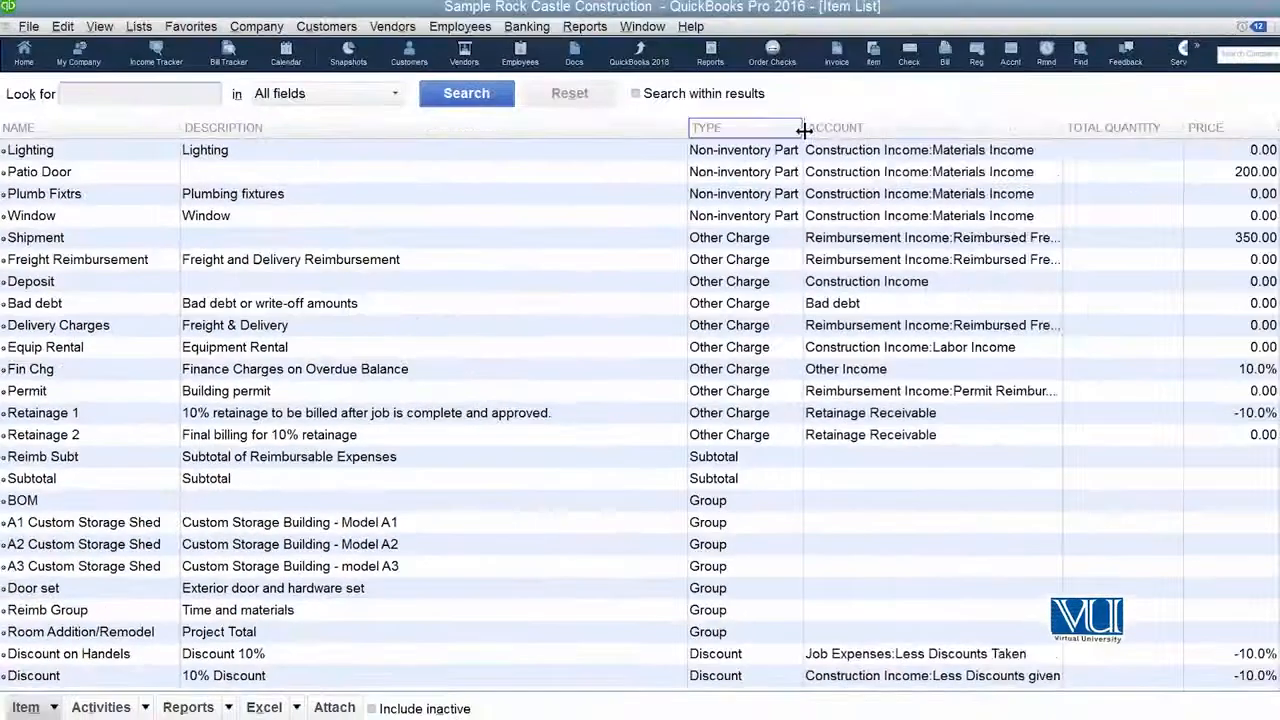
drag(803, 129, 886, 129)
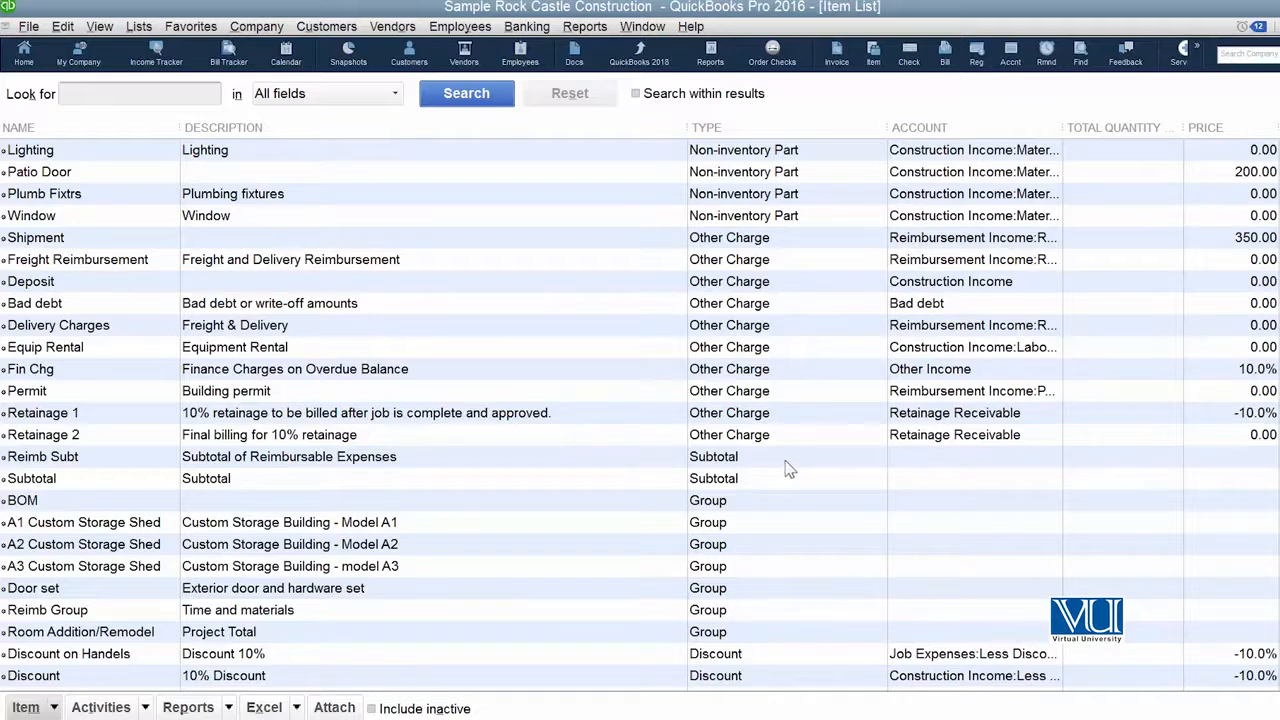
Review the item types in the Item List down to the Subtotal entries and close the list.
scroll(789, 470, up, 13)
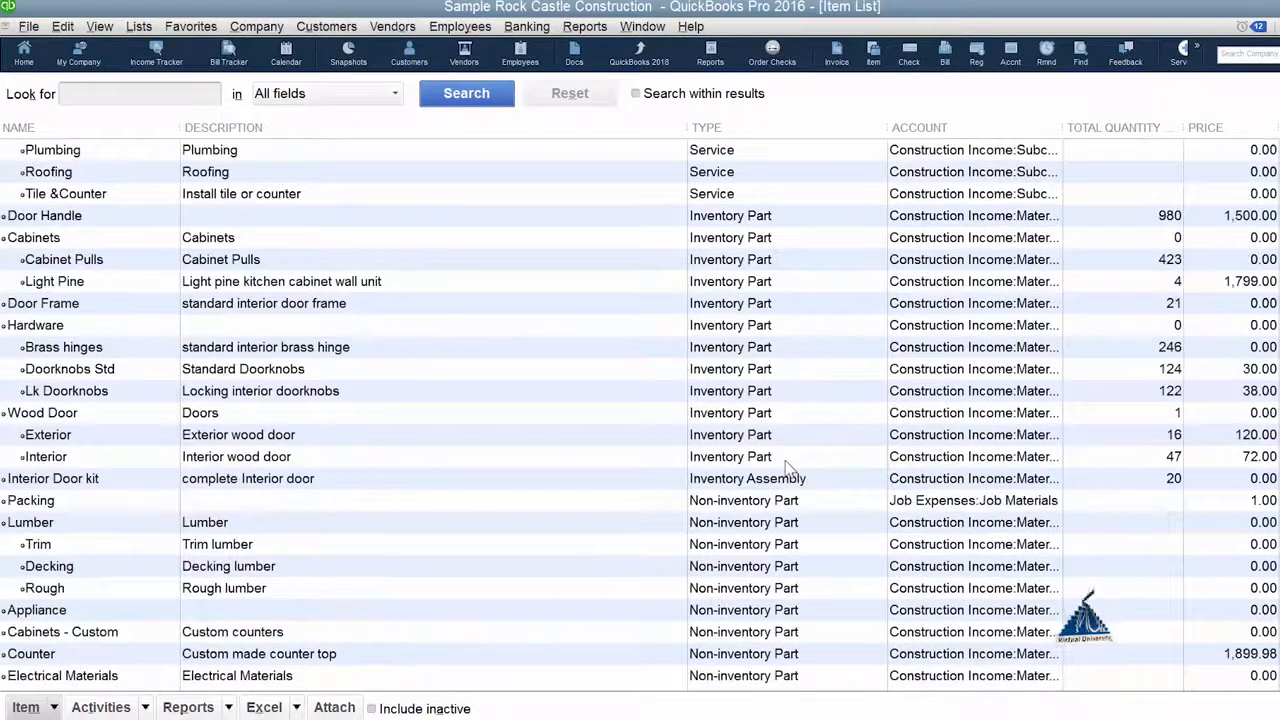
scroll(789, 470, down, 7)
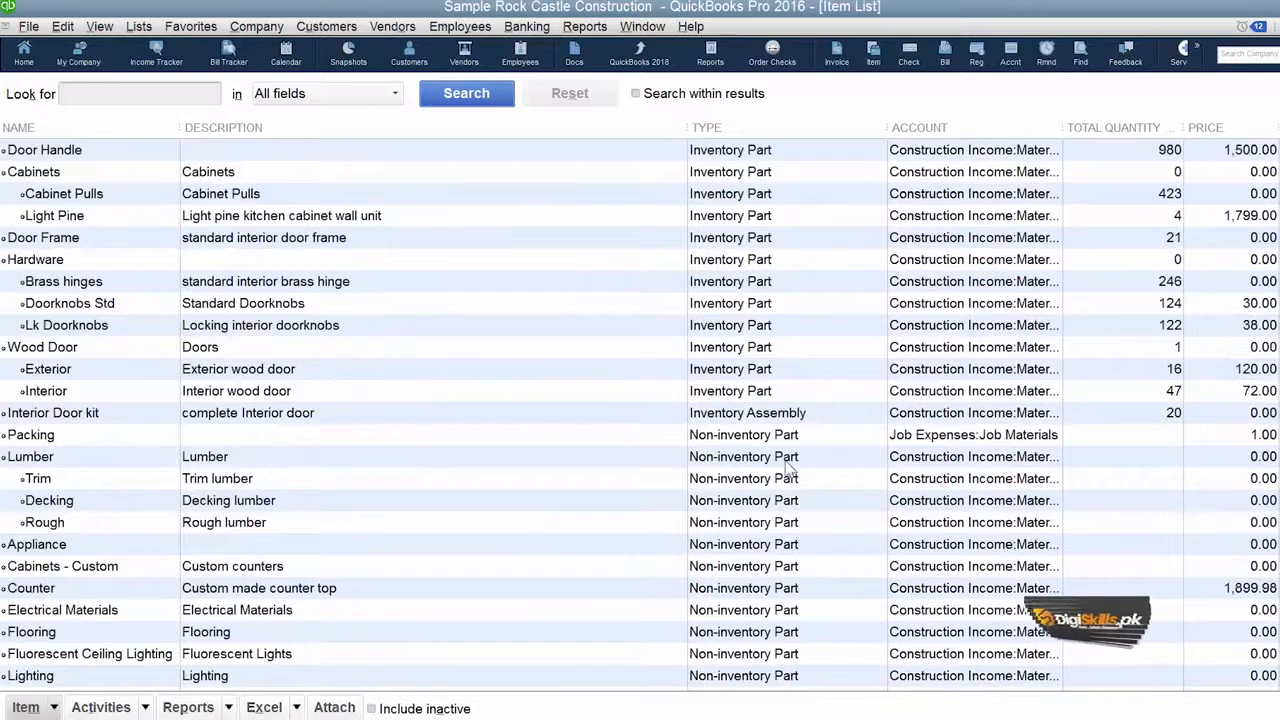
scroll(789, 470, down, 2)
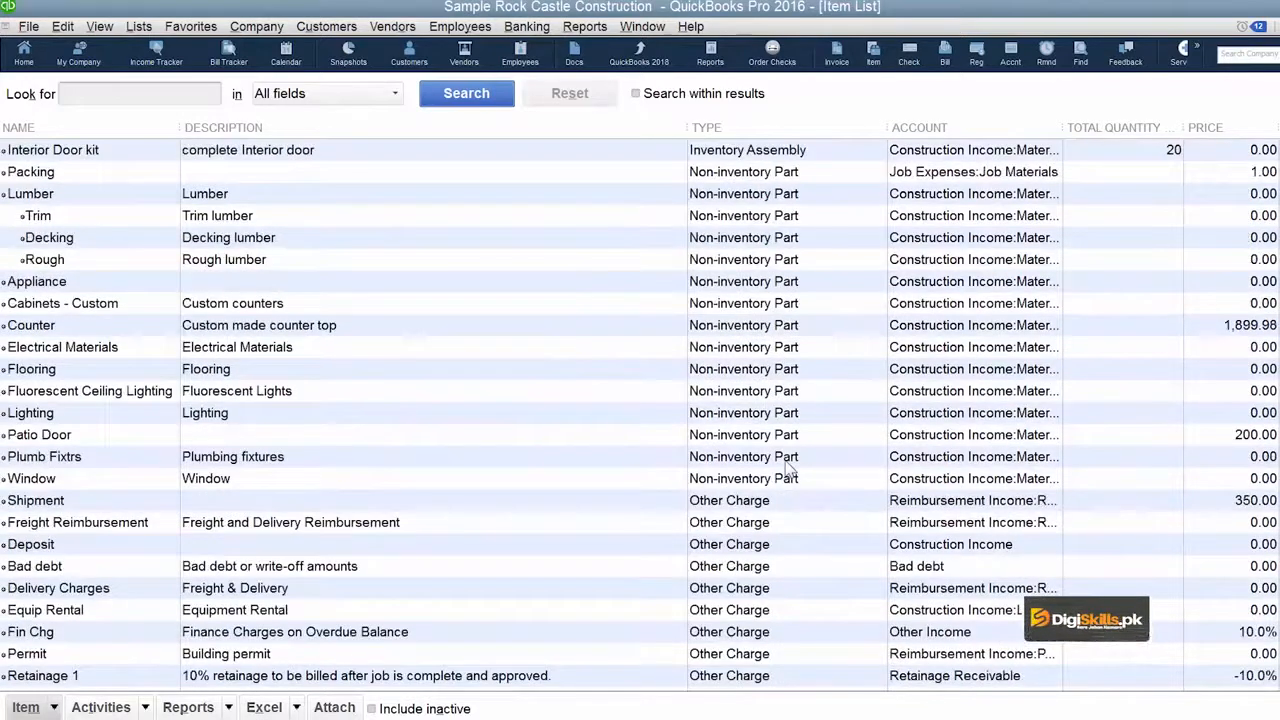
scroll(789, 470, down, 2)
scroll(789, 470, down, 2)
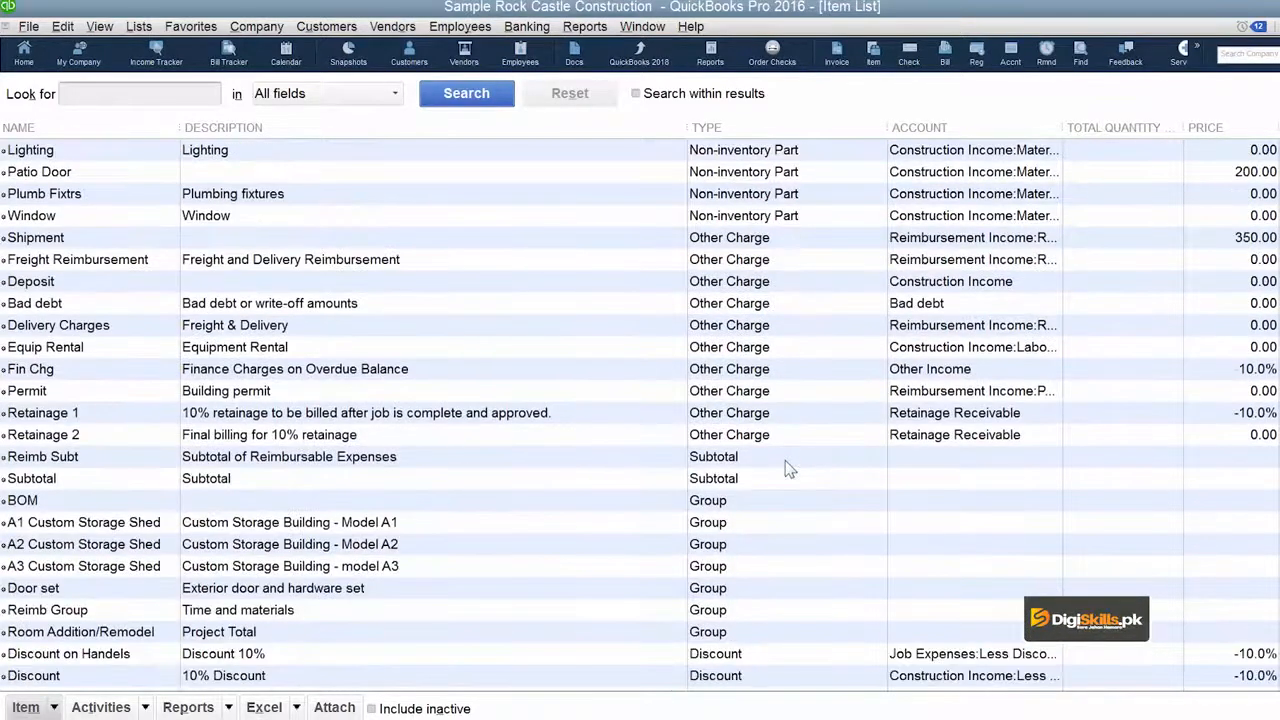
scroll(789, 470, down, 1)
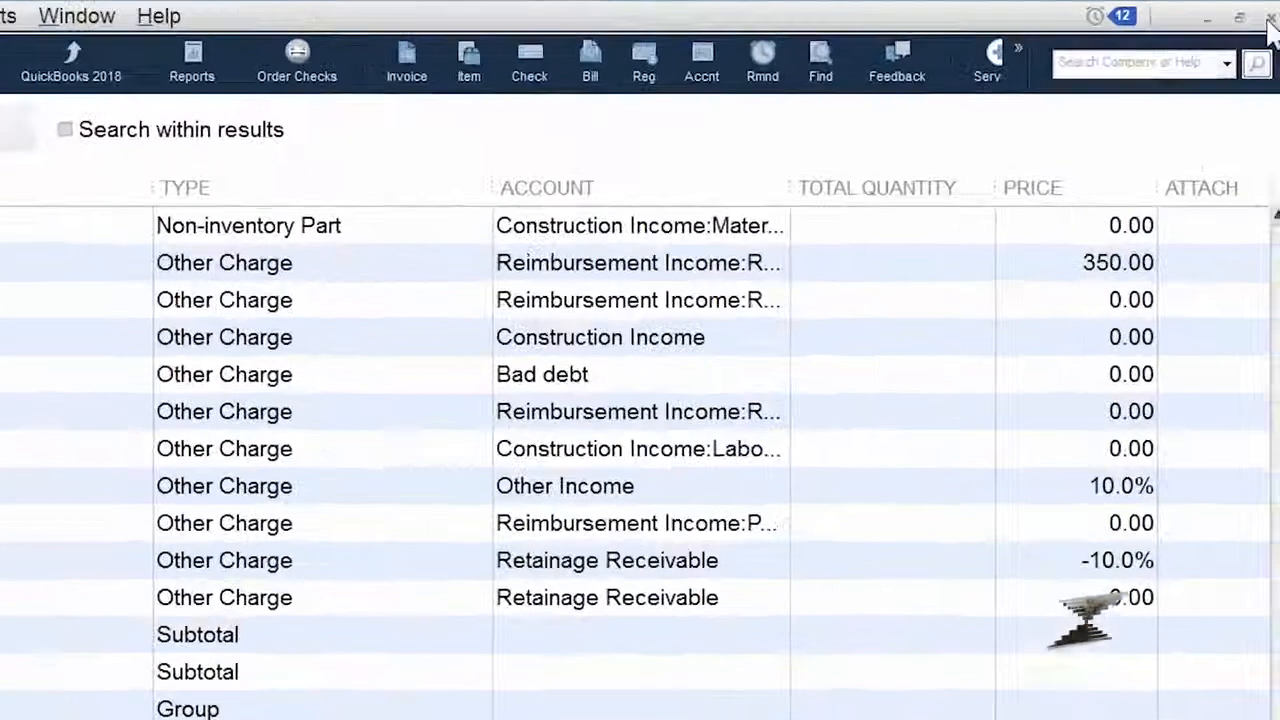
click(1269, 20)
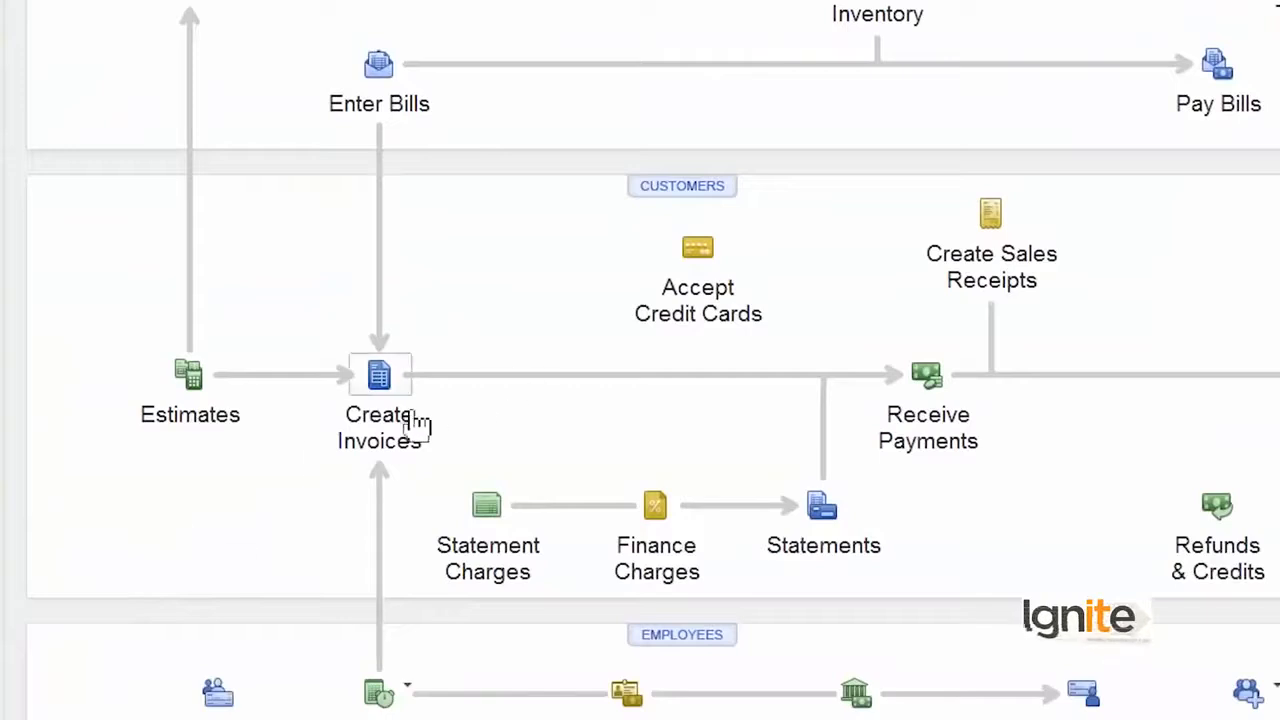
Start a new customer invoice and assign it to the first listed customer's Kitchen job.
click(417, 425)
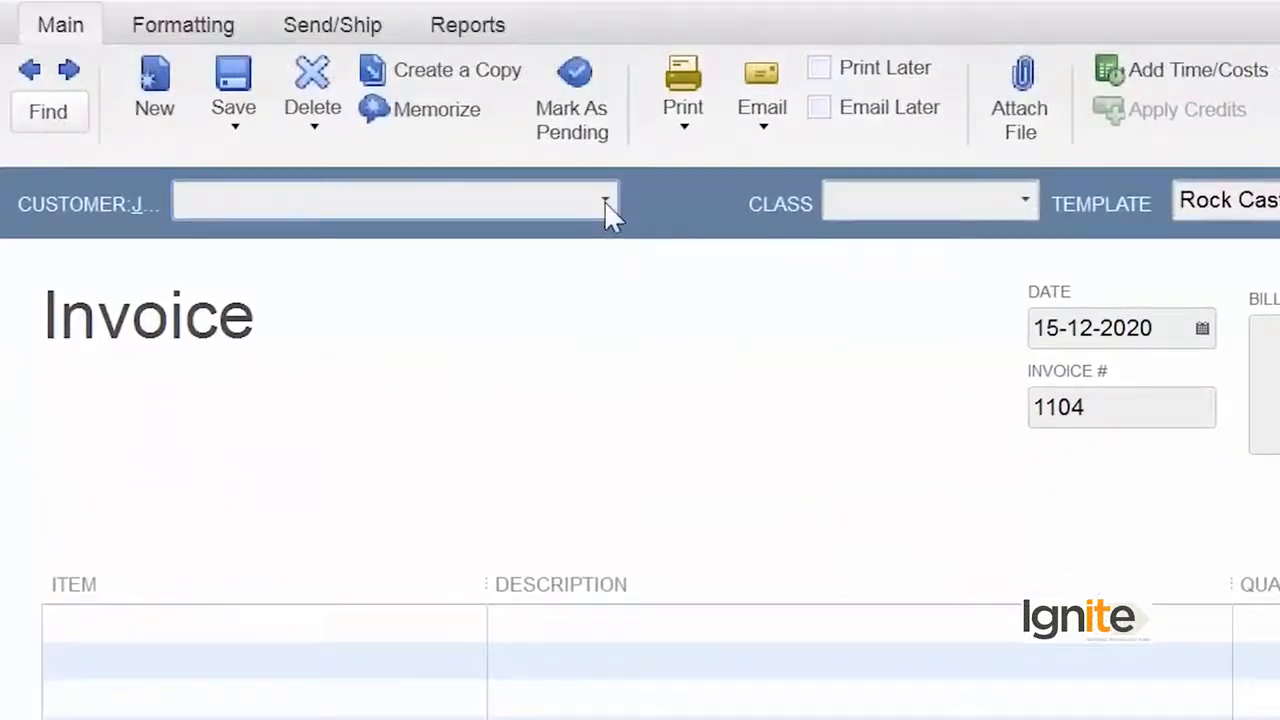
click(605, 200)
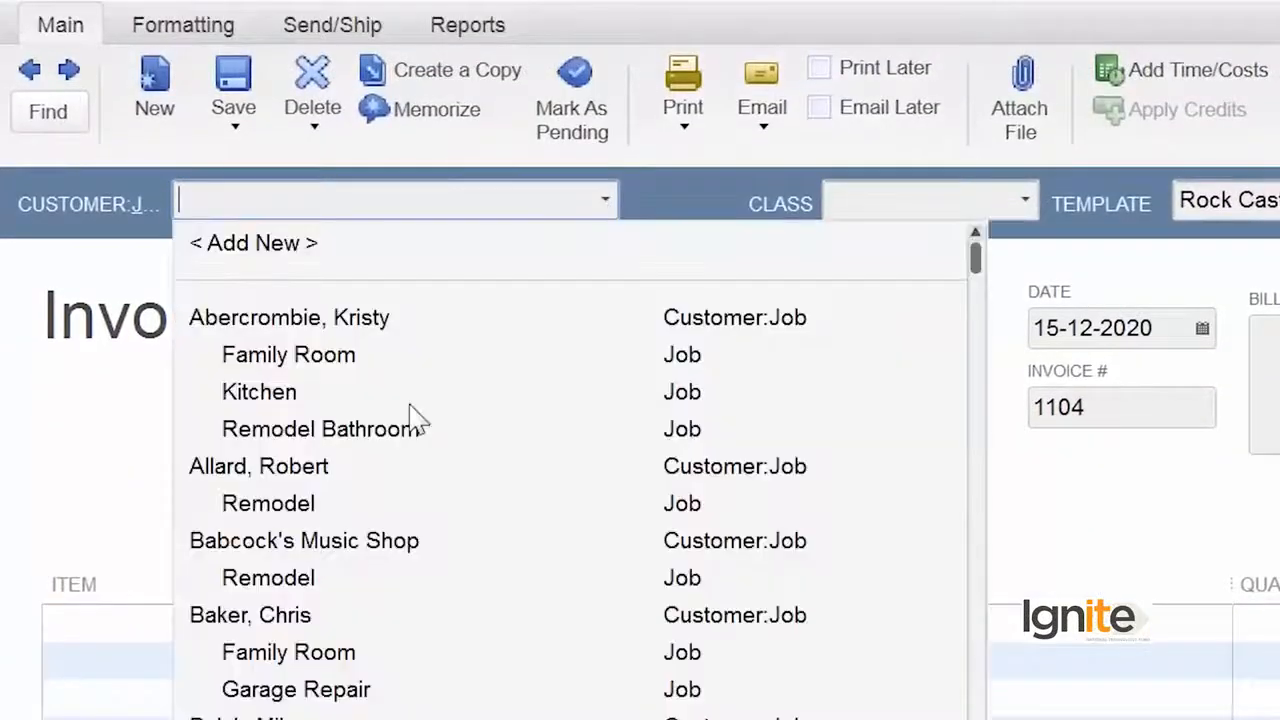
click(417, 393)
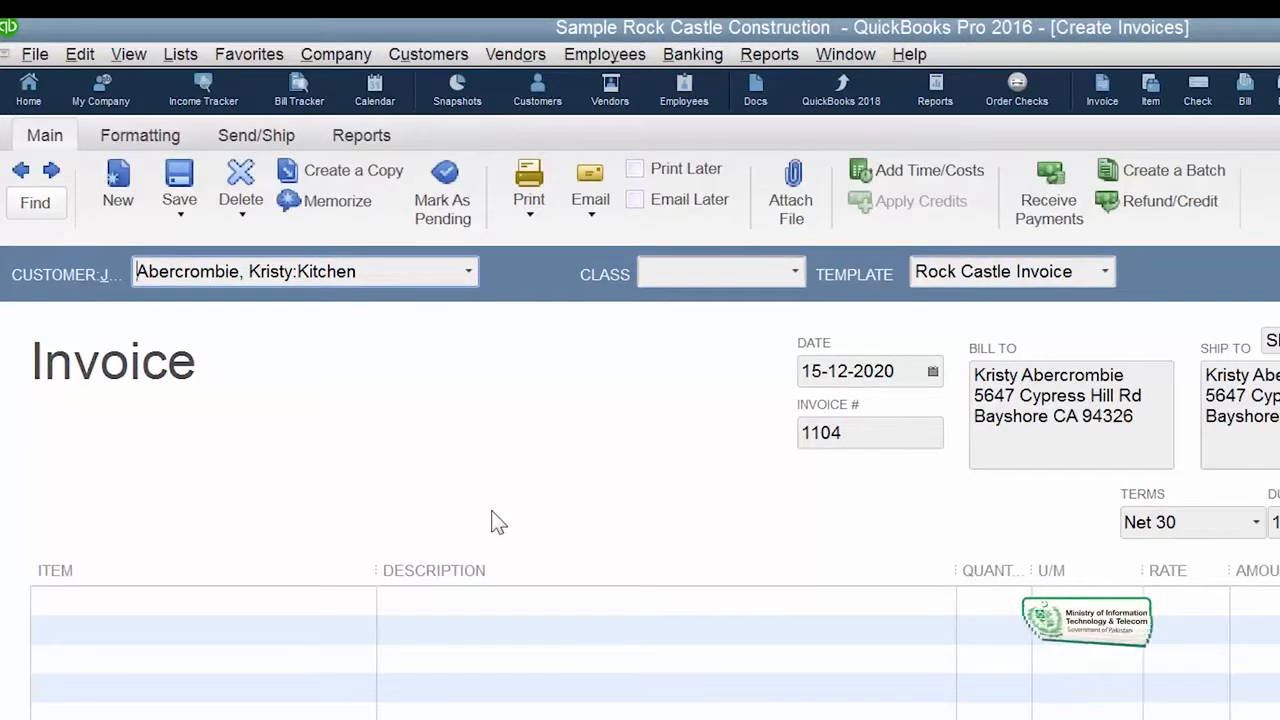
Add the Door Handle inventory part as the first invoice line with a quantity of 20.
click(206, 601)
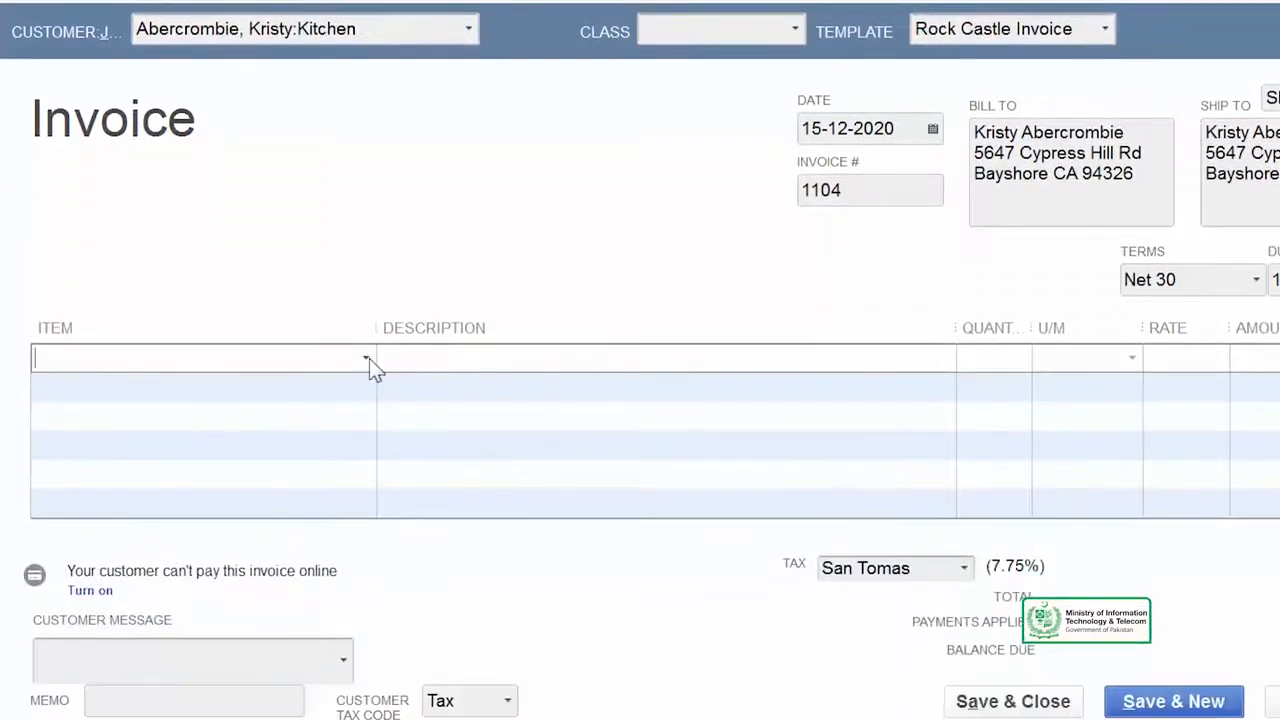
click(367, 358)
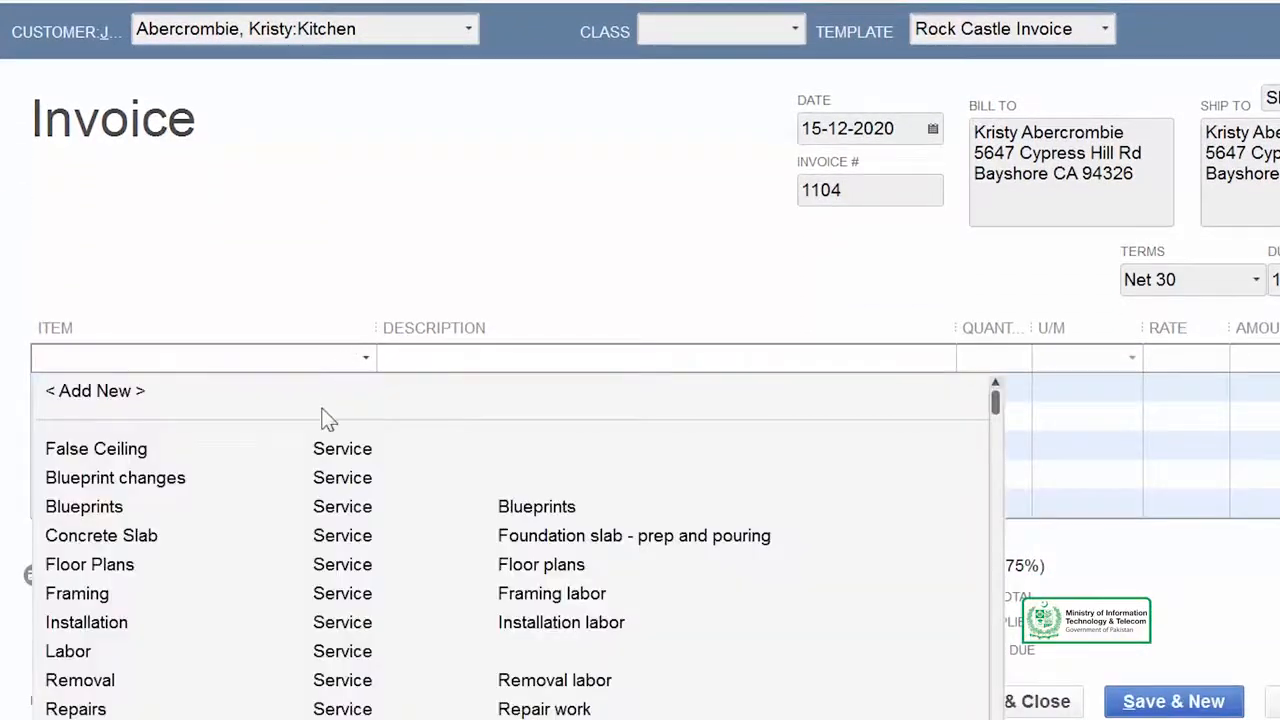
scroll(325, 418, down, 2)
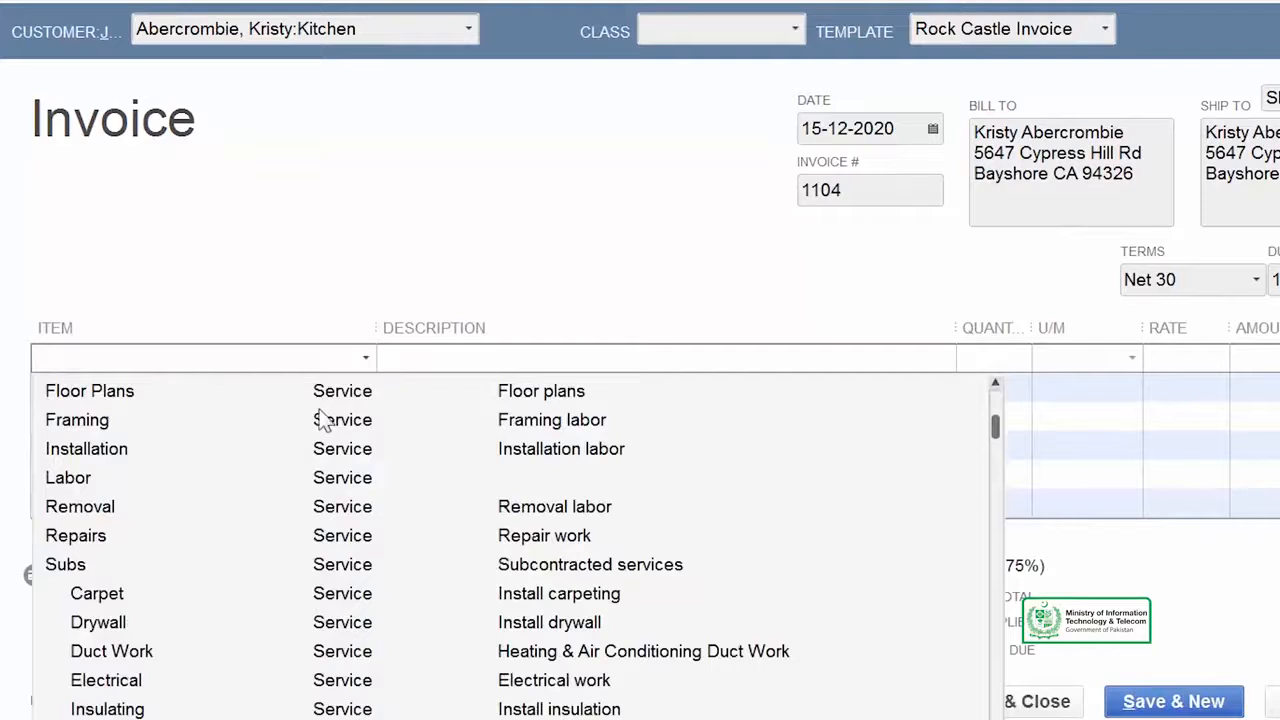
scroll(325, 420, down, 3)
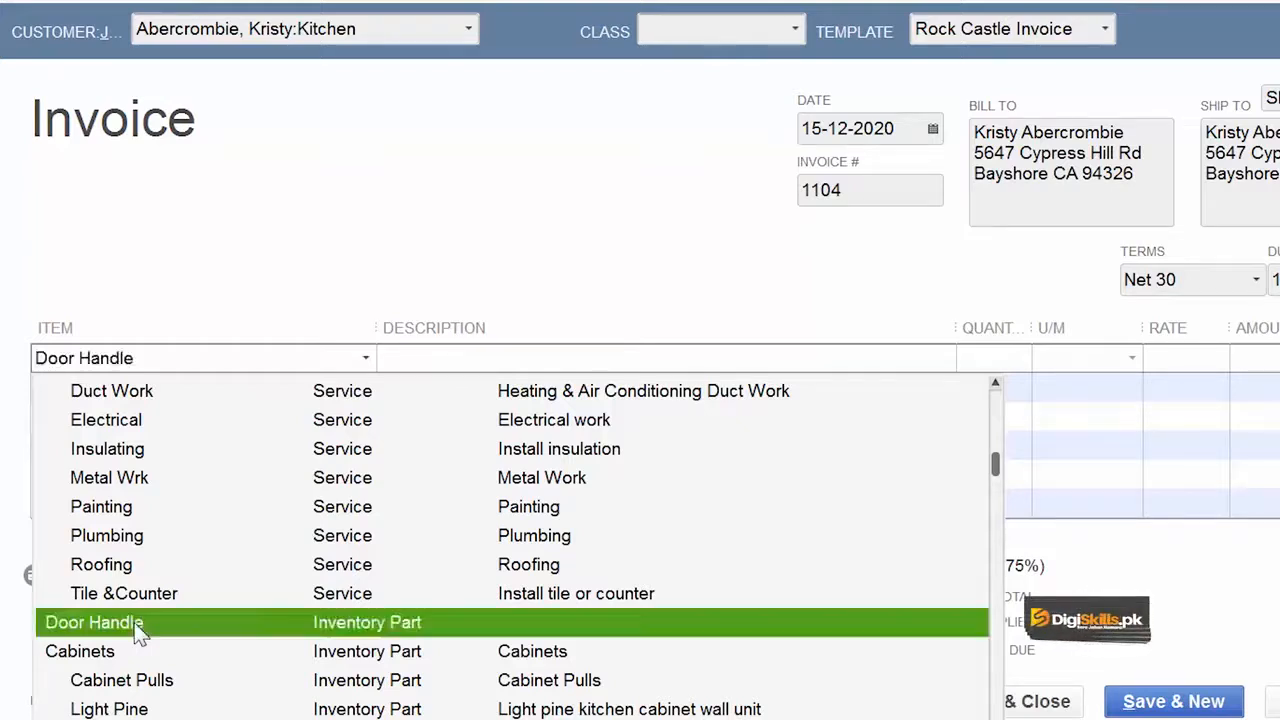
click(138, 632)
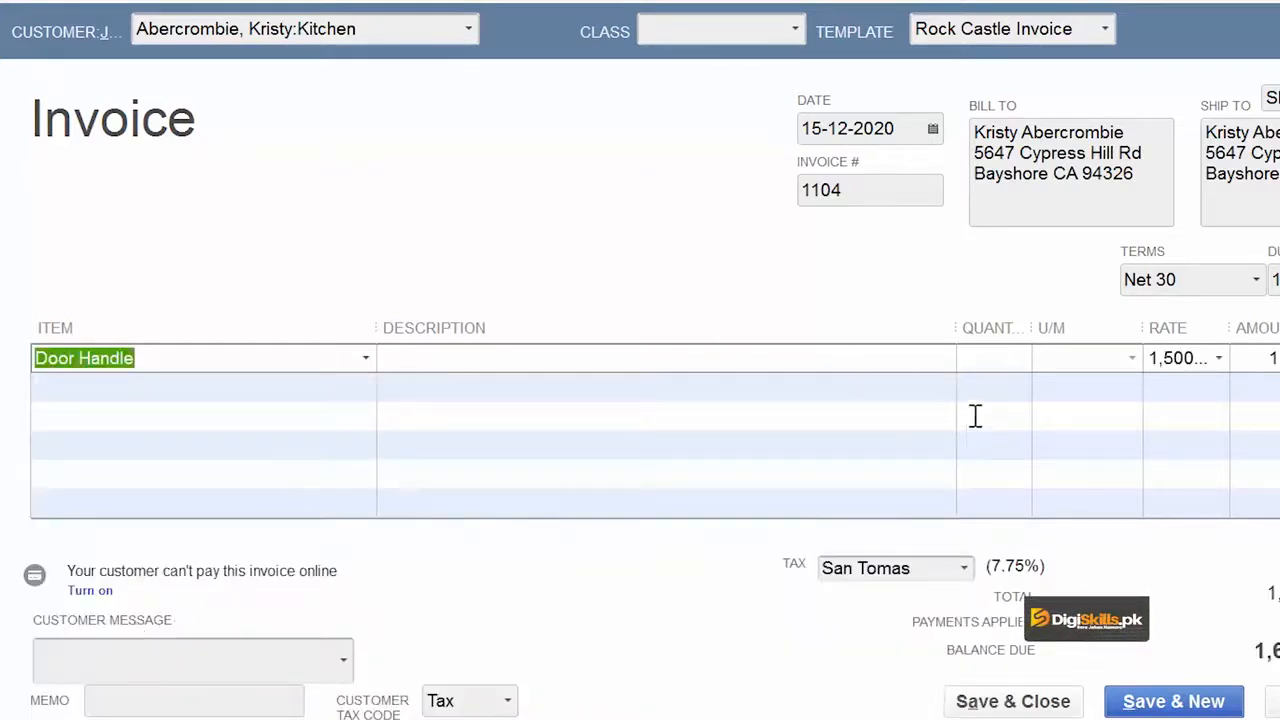
click(1006, 364)
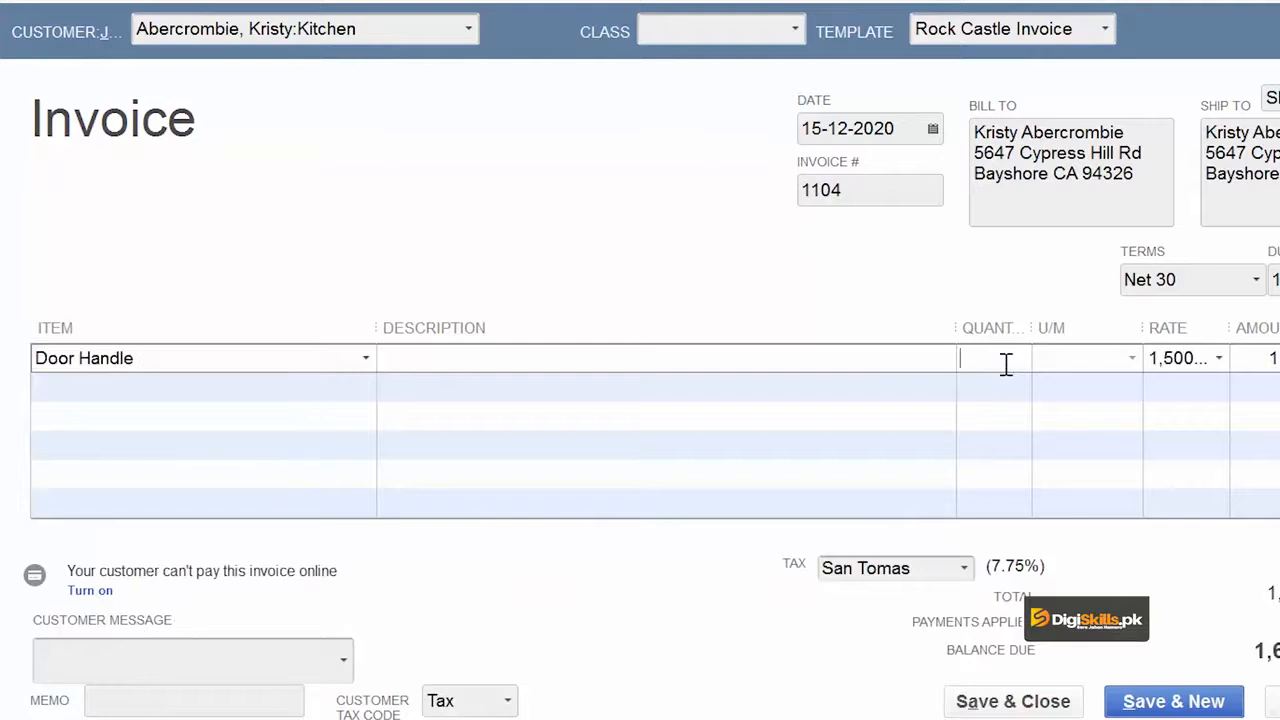
key(Tab)
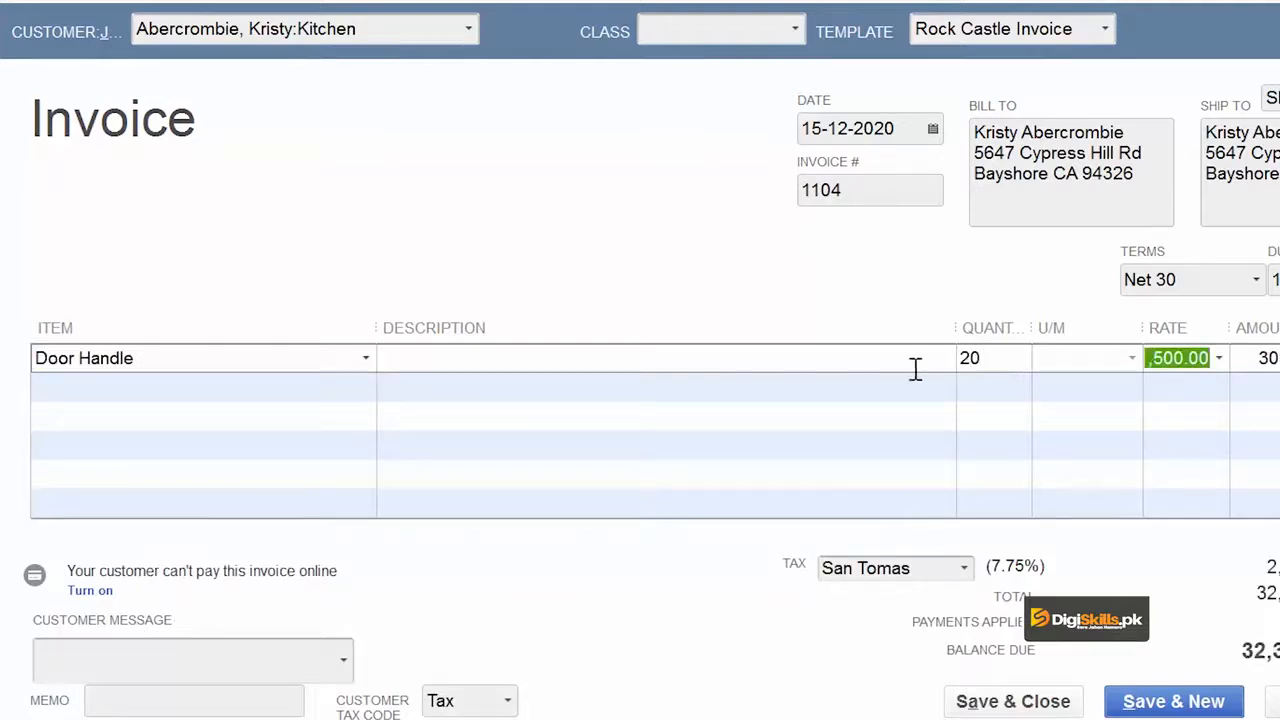
Add the Cabinet Pulls item as the second invoice line with a quantity of 40.
click(138, 386)
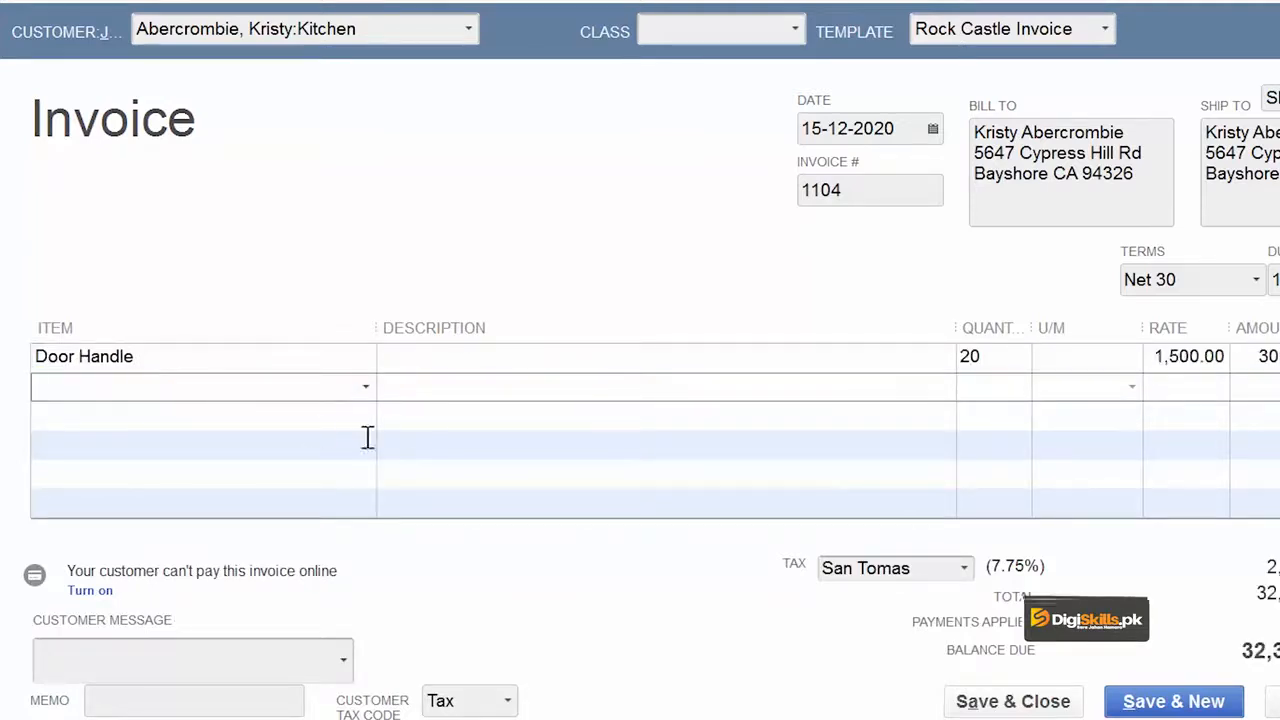
click(366, 387)
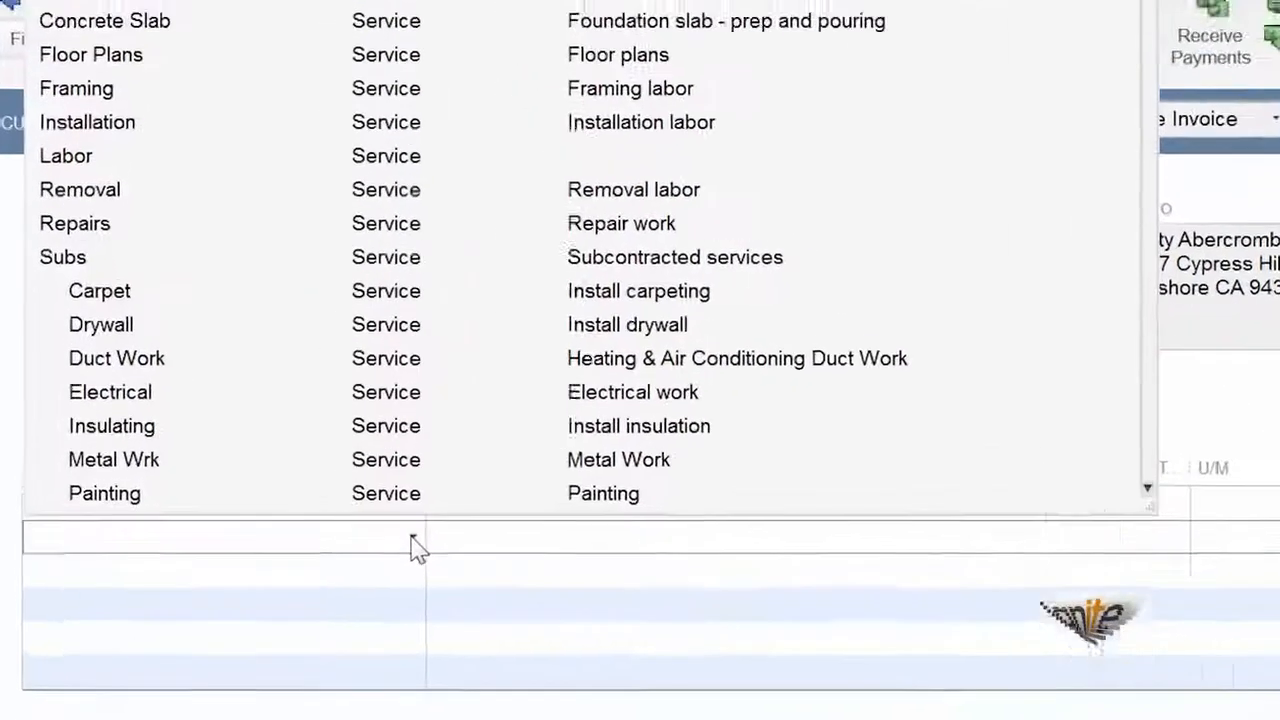
scroll(433, 343, down, 5)
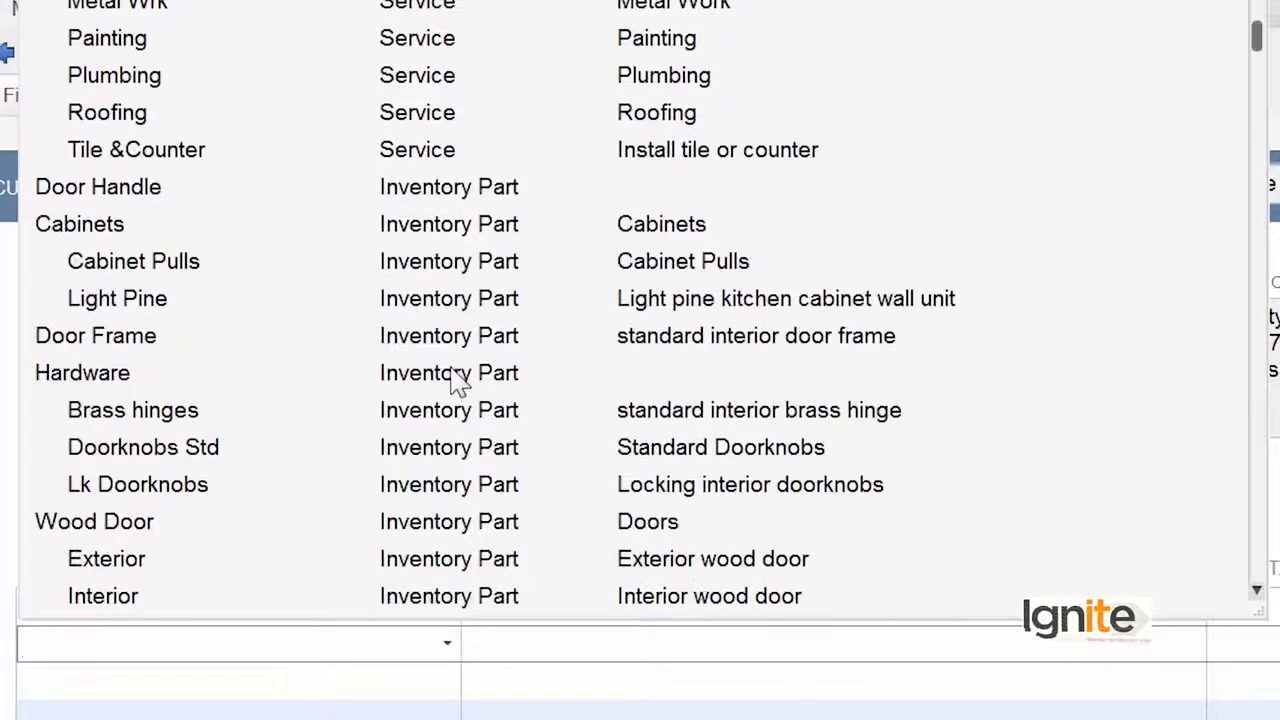
click(133, 261)
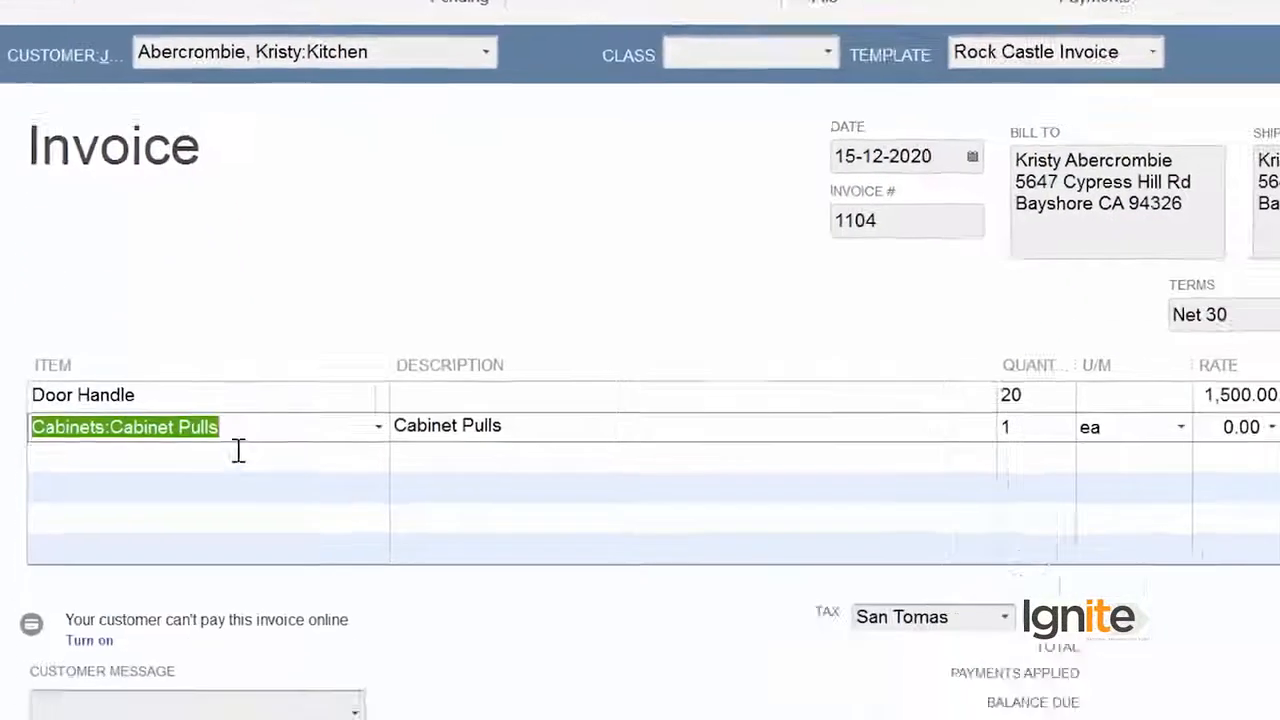
click(980, 384)
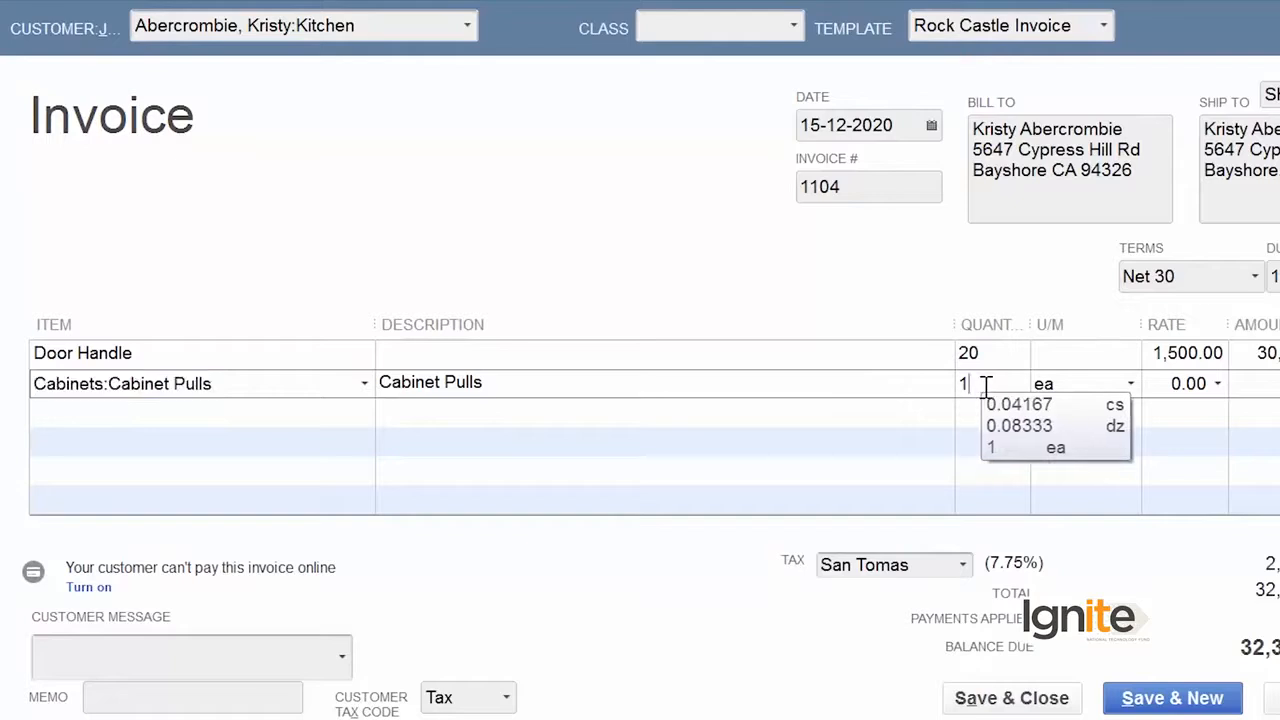
key(BackSpace)
text(40)
key(Tab)
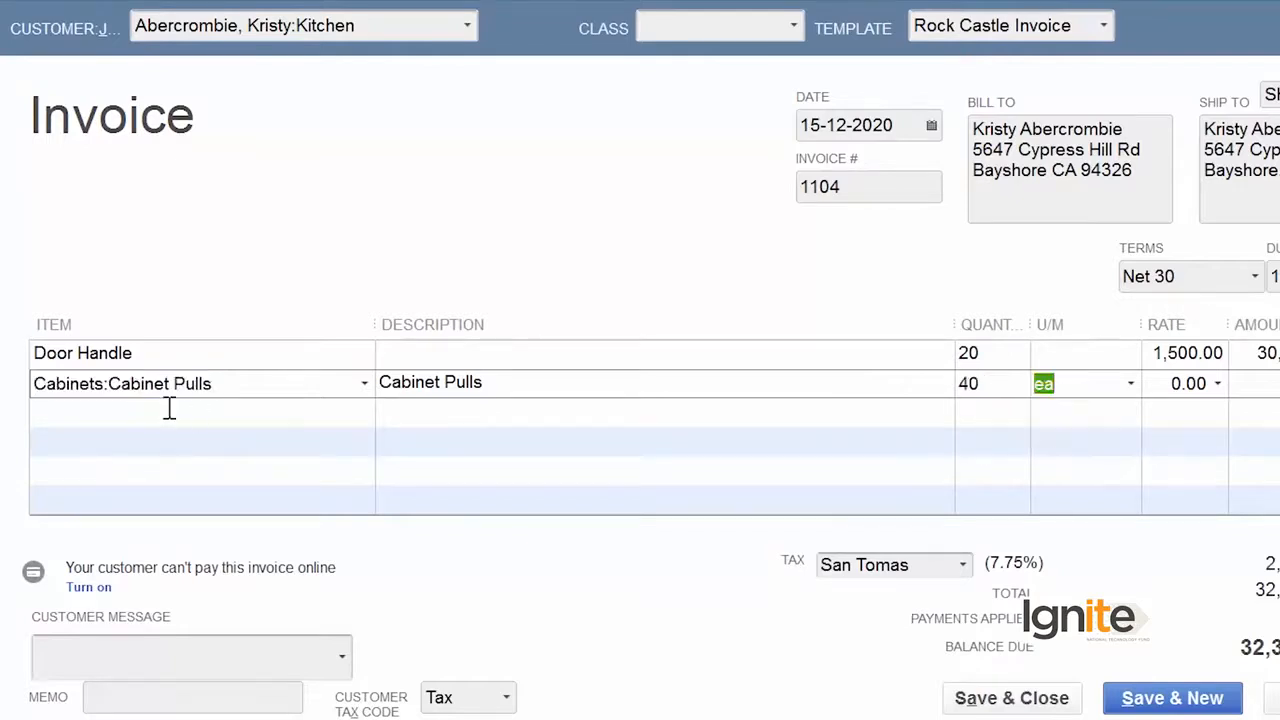
Add the Brass hinges inventory part from Hardware as the third invoice line with a quantity of 2.
click(170, 410)
click(365, 412)
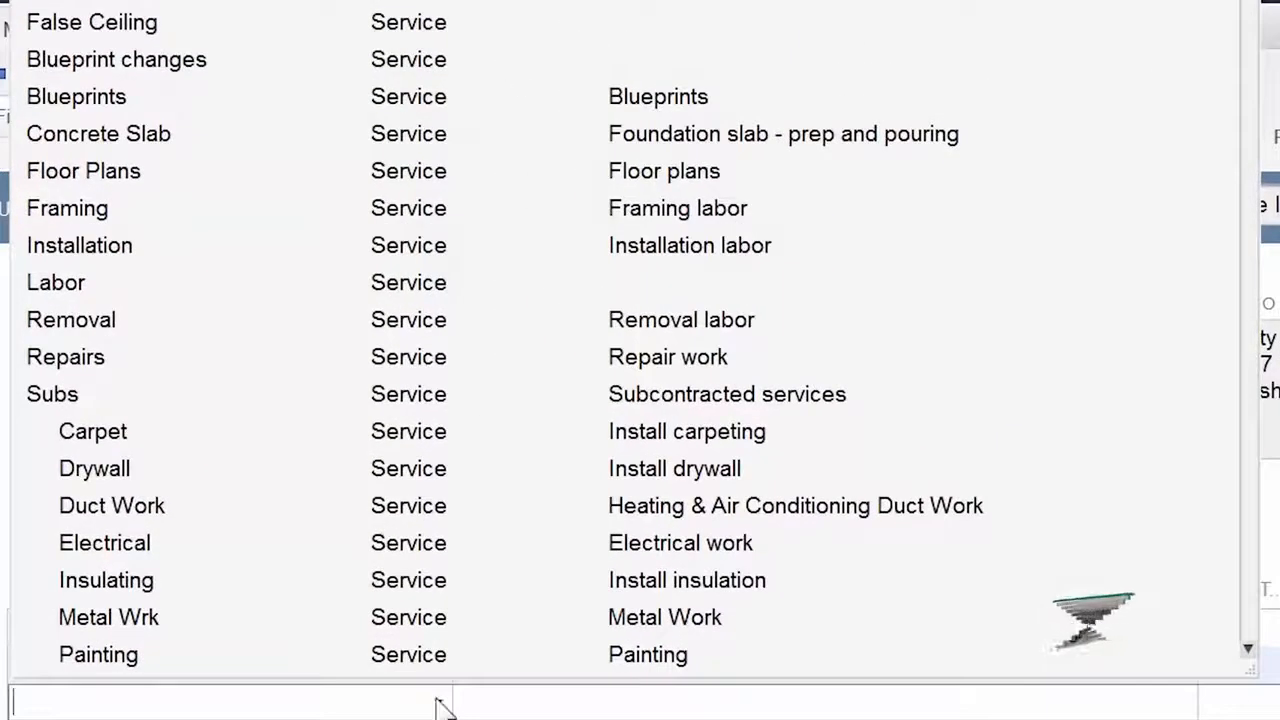
scroll(440, 705, down, 6)
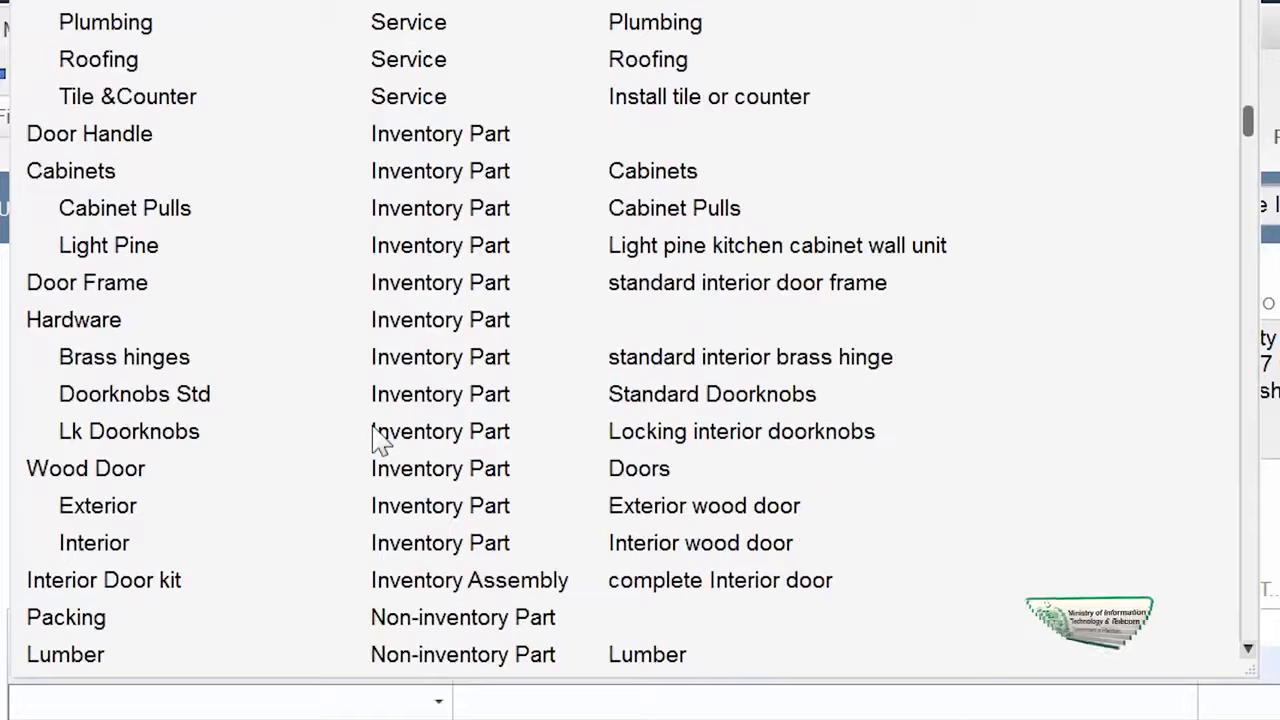
click(448, 364)
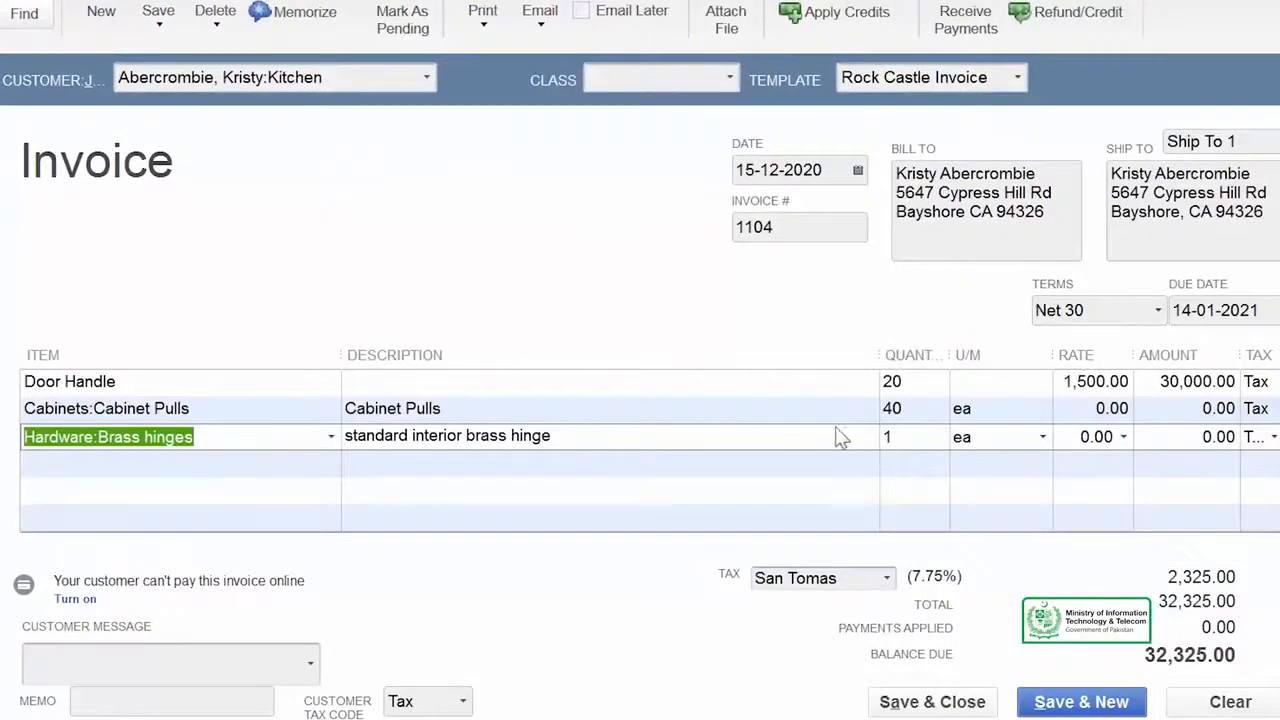
click(898, 437)
text(2 ea)
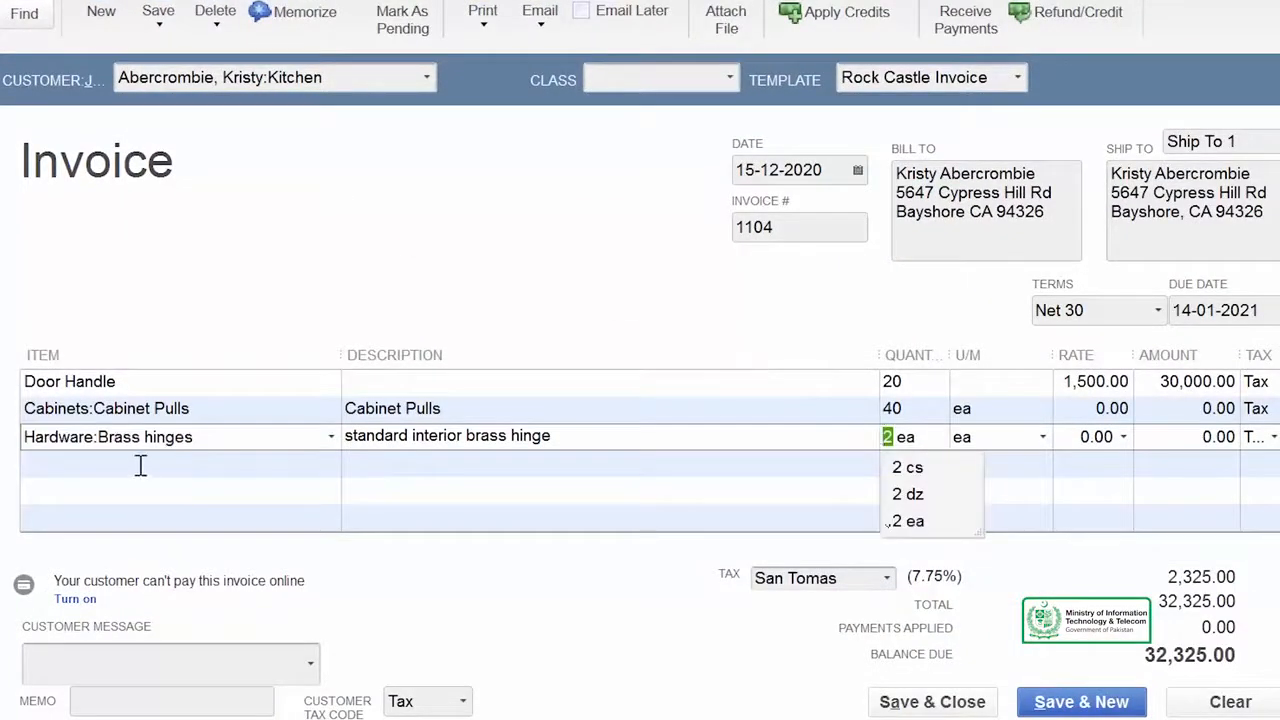
key(Tab)
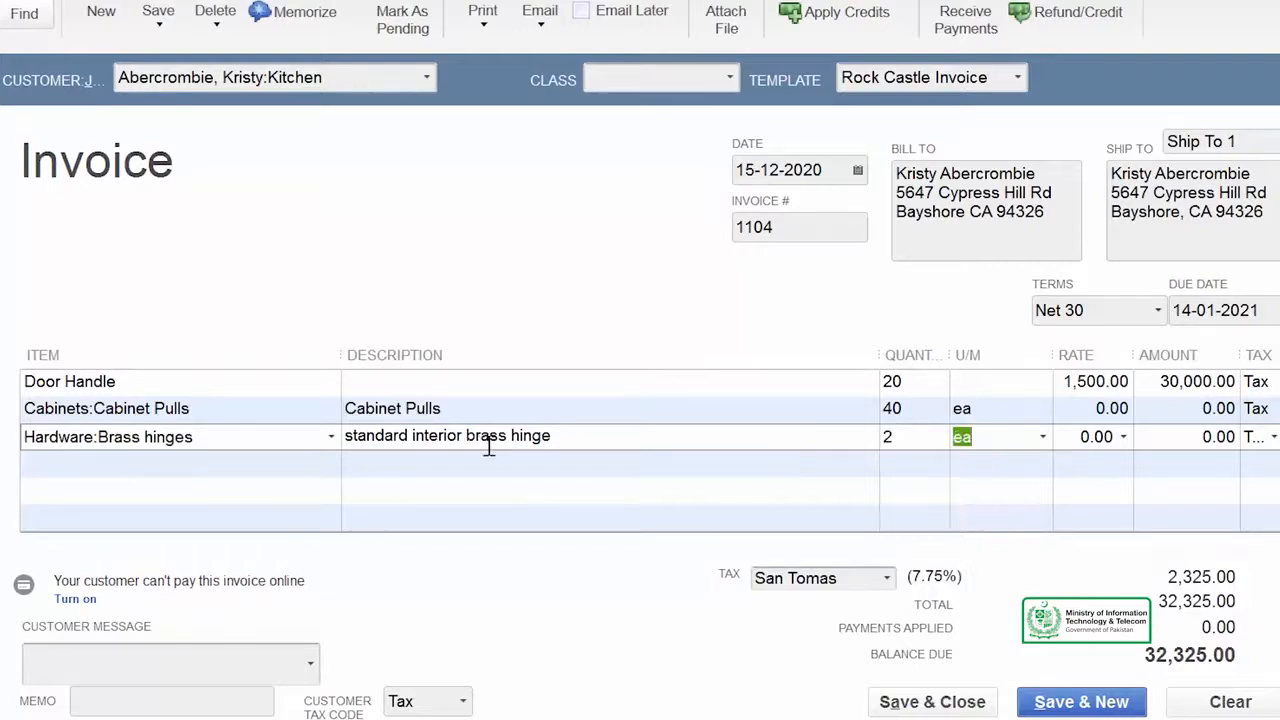
Set the rate of the Brass hinges line to 1,000.
click(1081, 437)
key(Delete)
key(Delete)
key(Delete)
key(Delete)
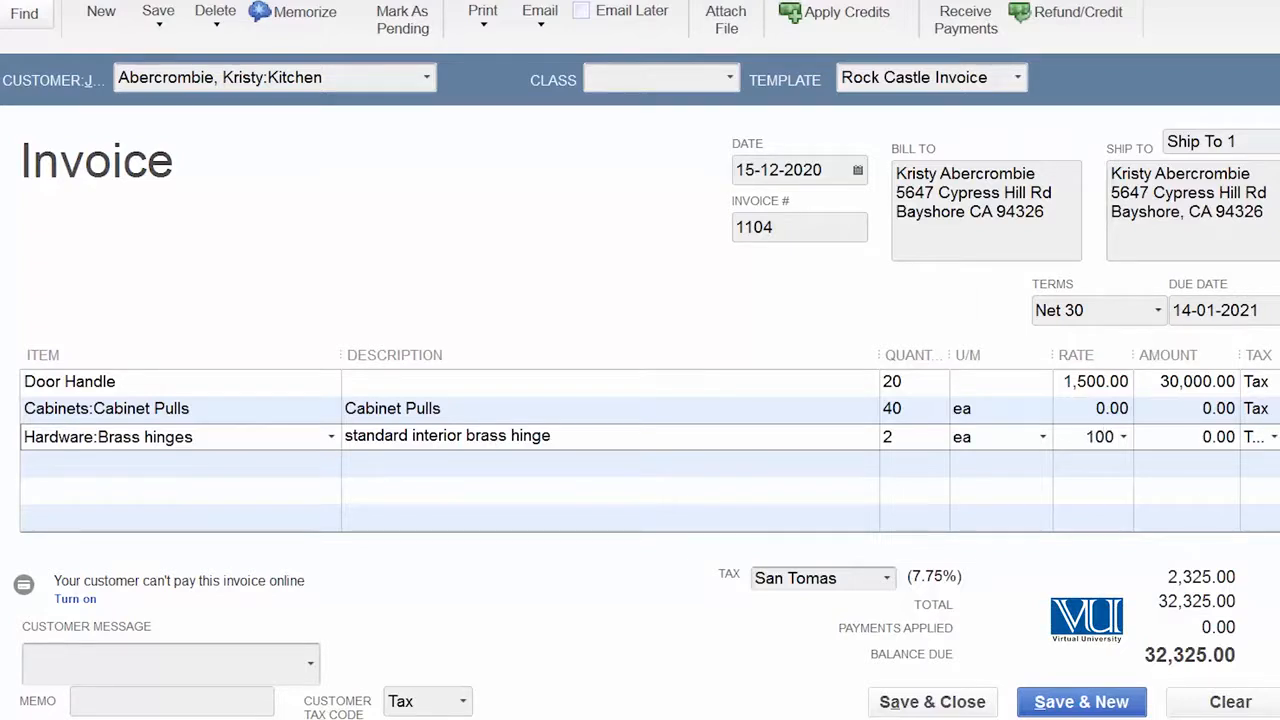
Set the Cabinet Pulls rate to 50 and change the Brass hinges quantity to 20.
click(1100, 409)
text(50)
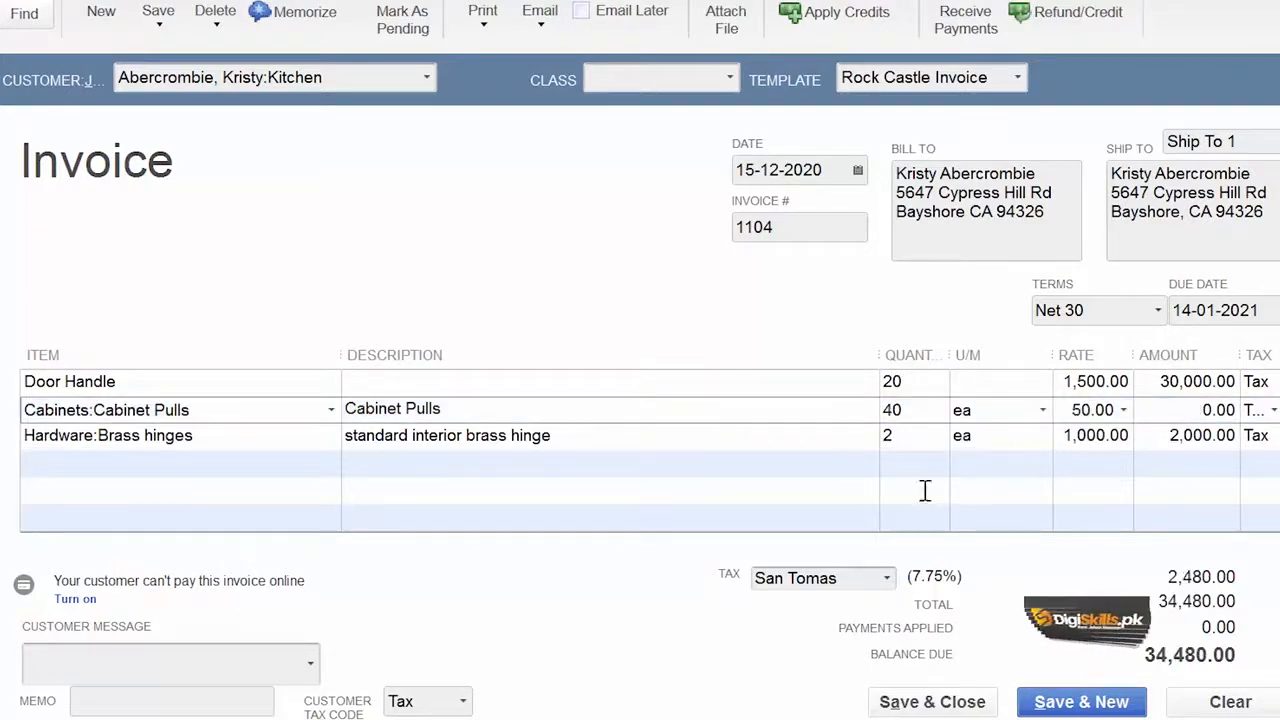
click(918, 437)
text(0)
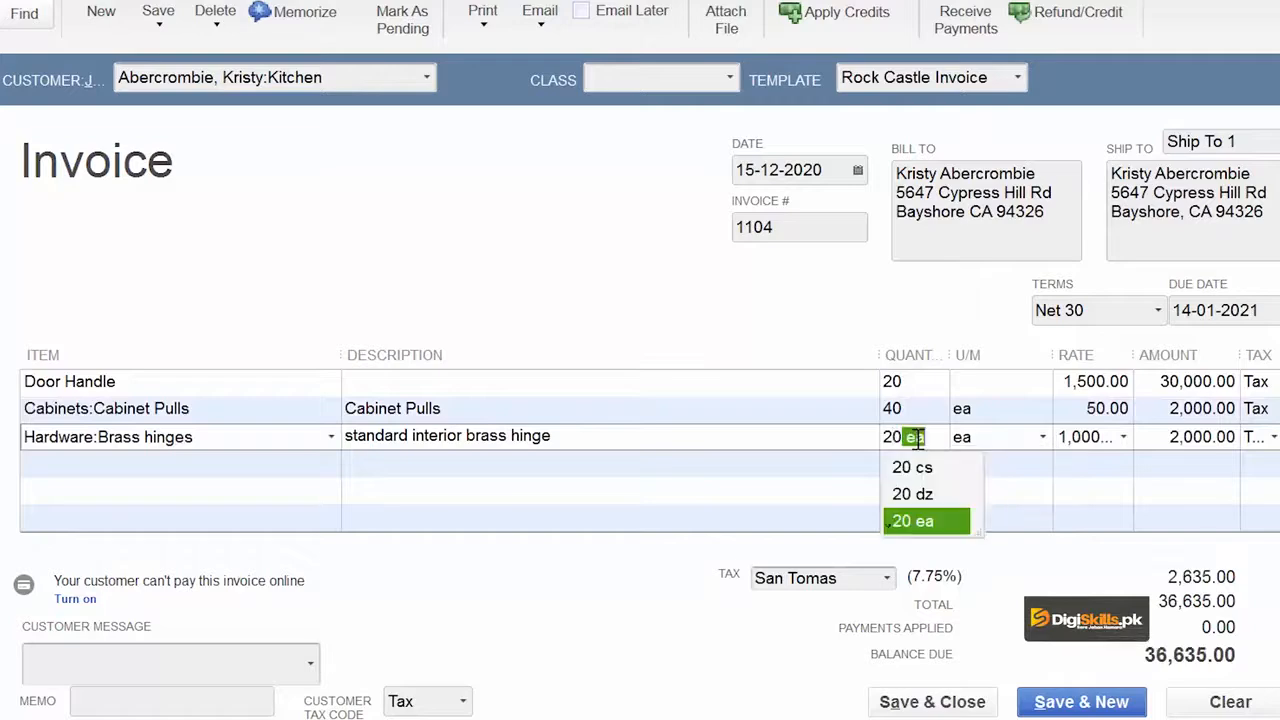
Add the Subtotal item as the fourth invoice line, below the three inventory parts.
click(337, 470)
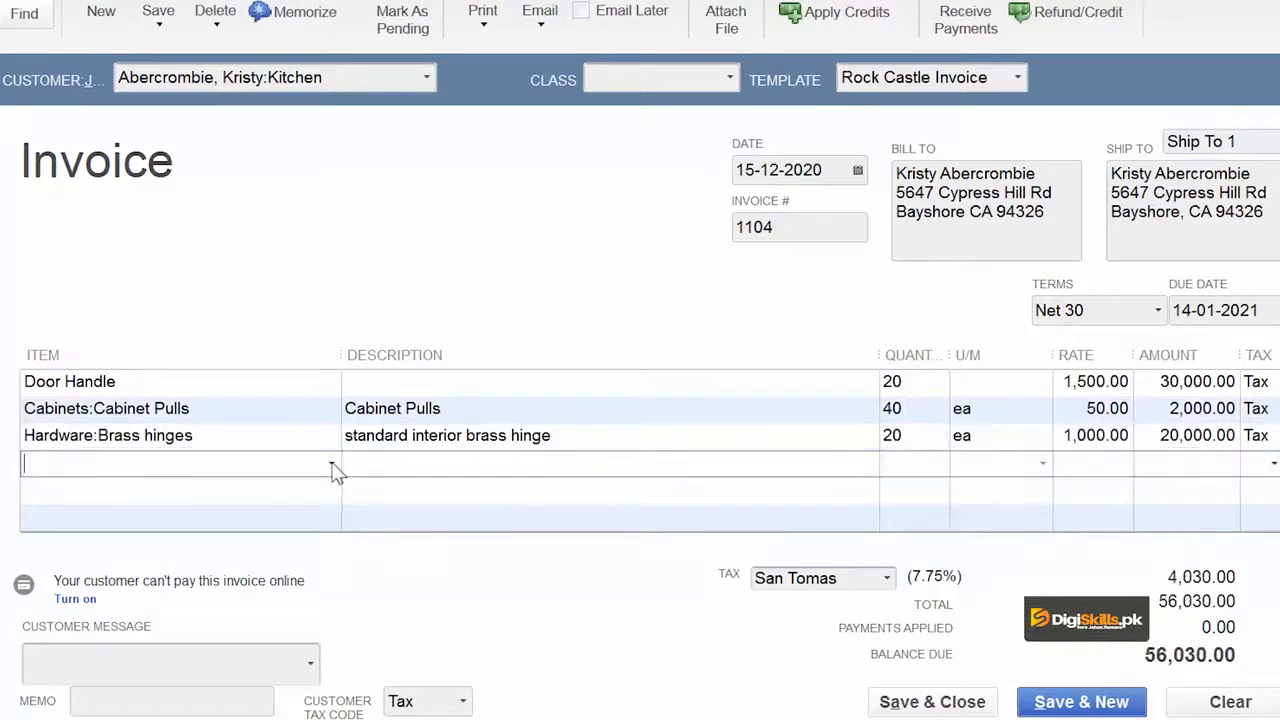
click(331, 467)
scroll(345, 428, down, 15)
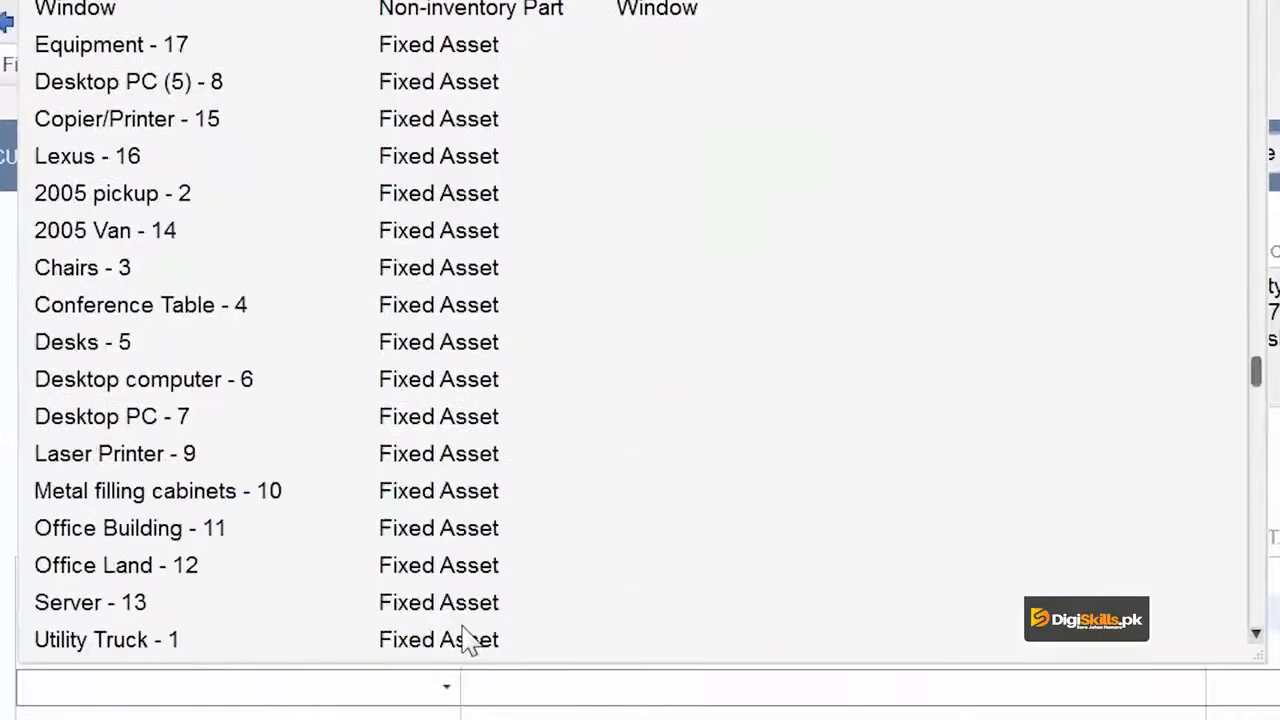
scroll(470, 640, down, 5)
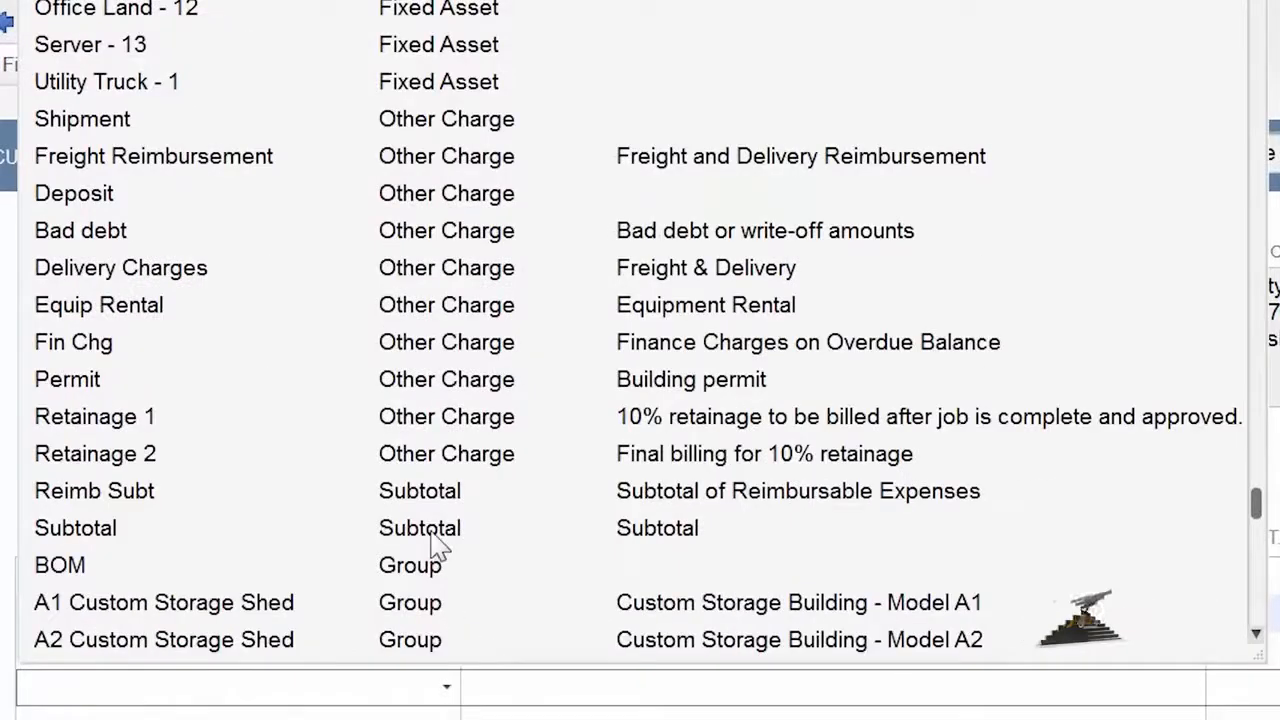
click(431, 533)
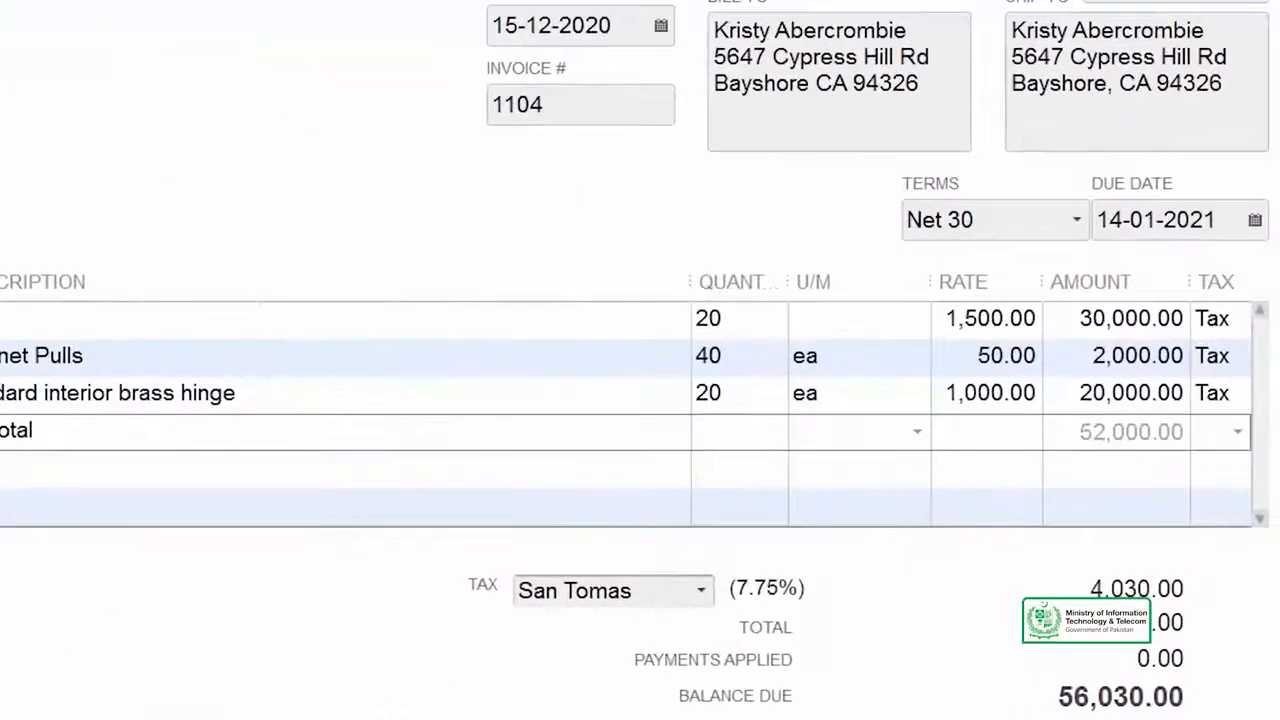
Add the Framing service item below the subtotal with a quantity of 100.
click(258, 486)
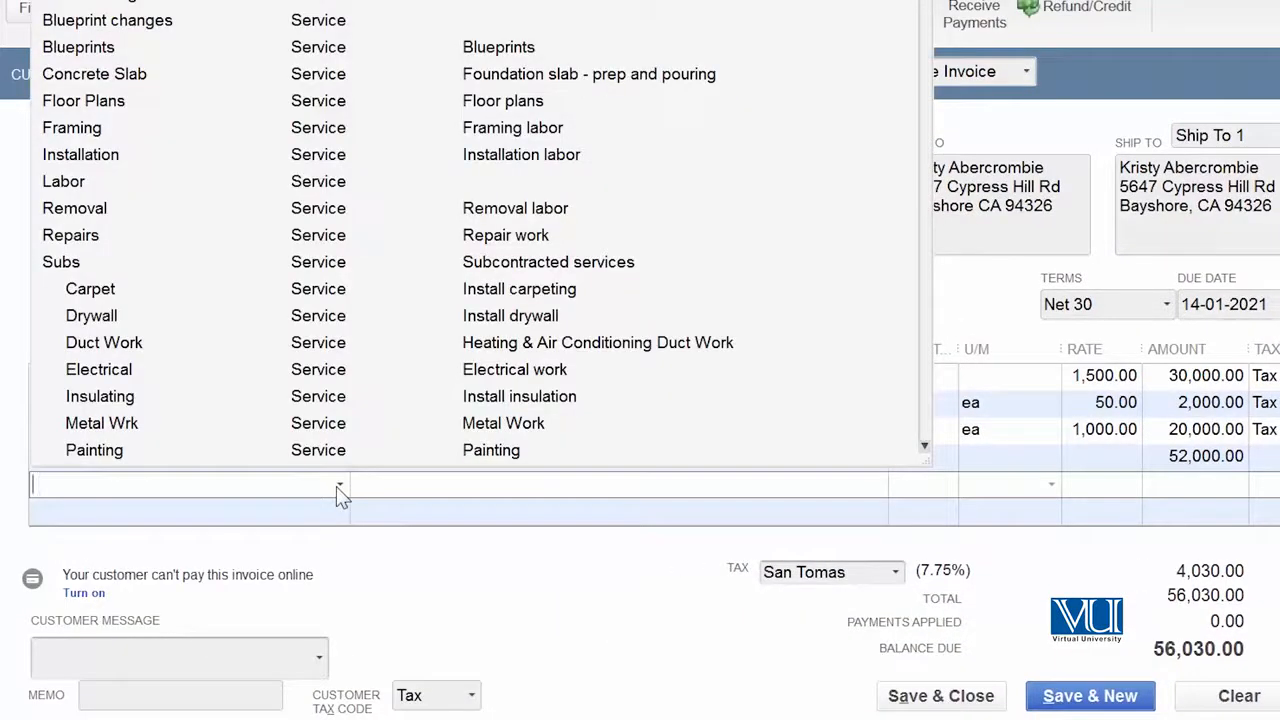
click(102, 119)
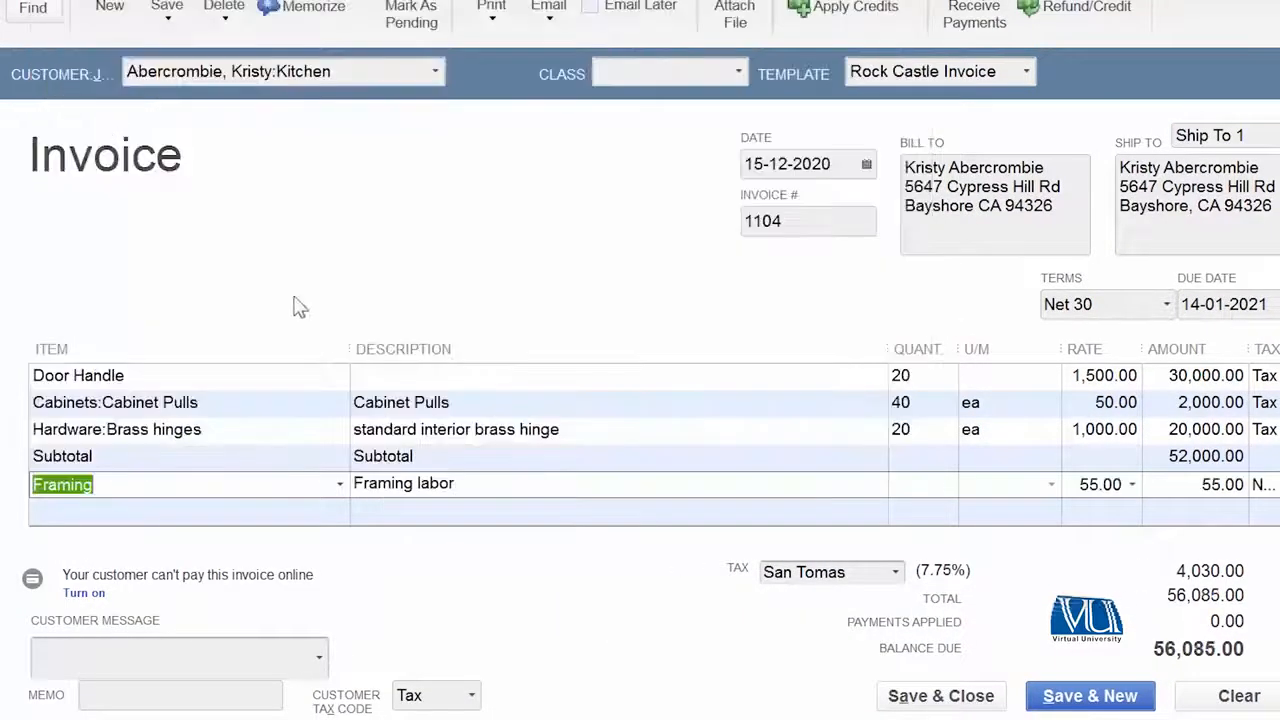
click(920, 477)
text(100)
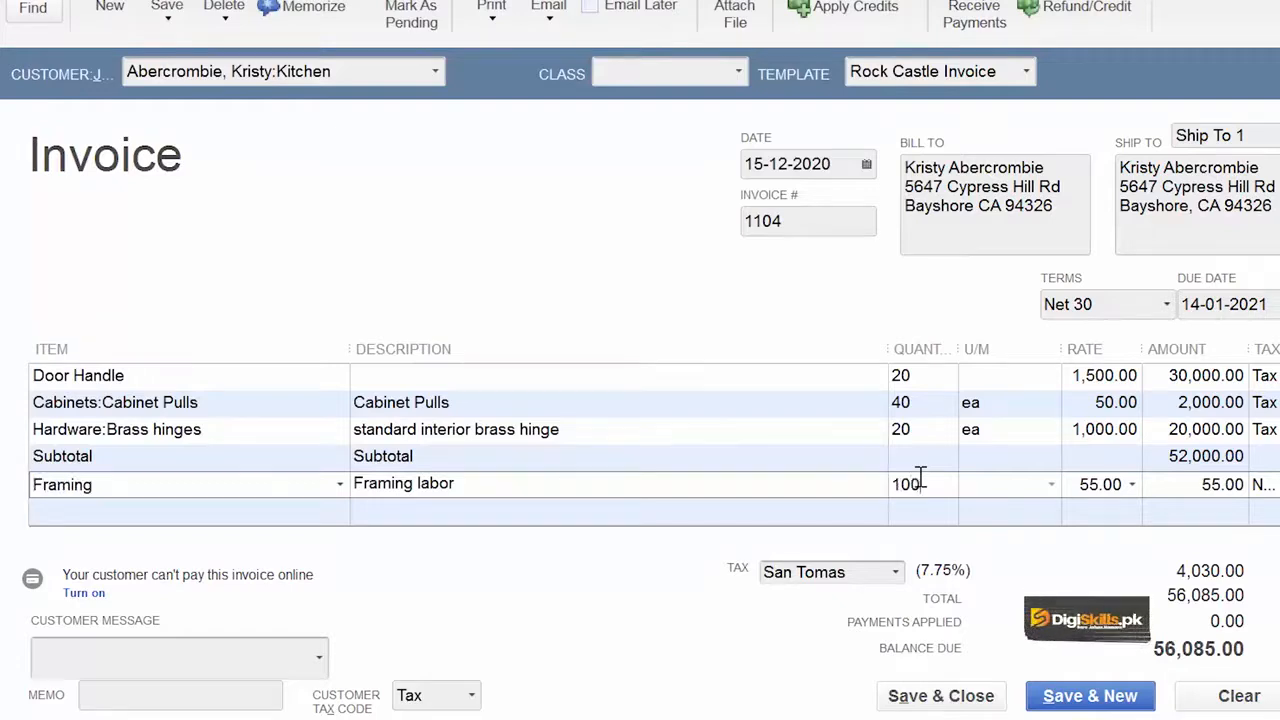
Add the Installation service item below the Framing line with a quantity of 20.
click(127, 516)
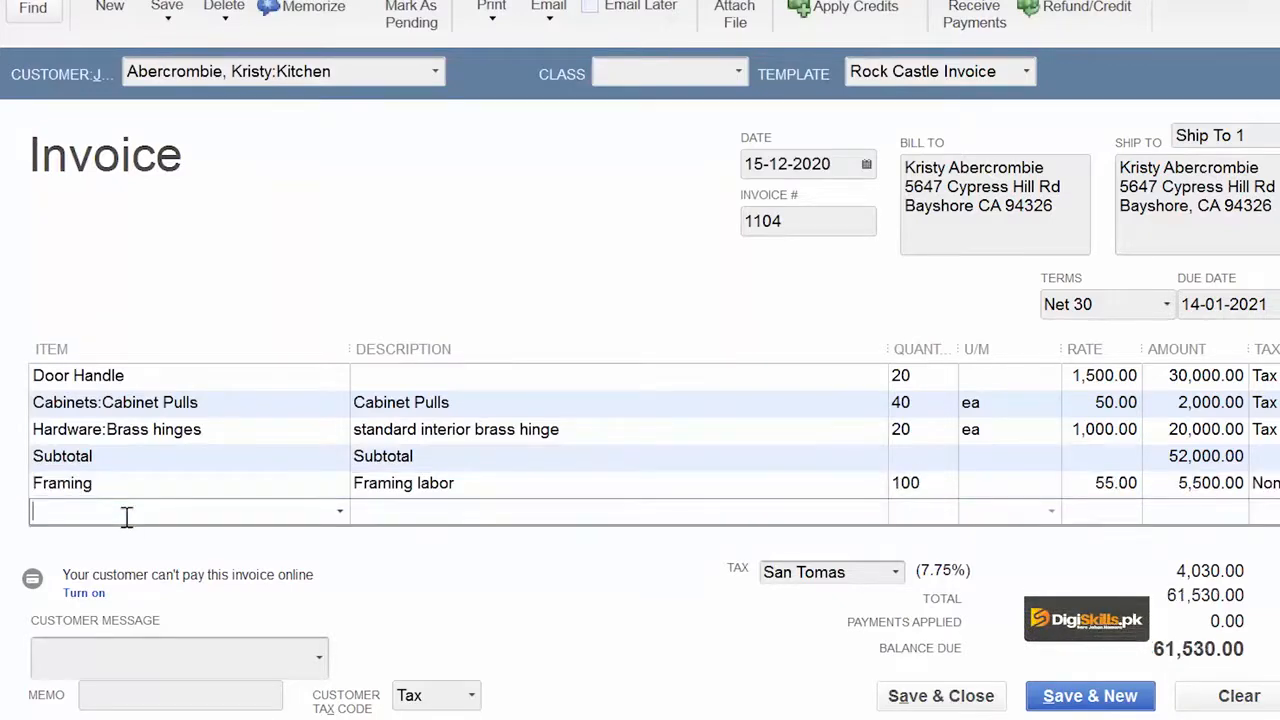
click(339, 515)
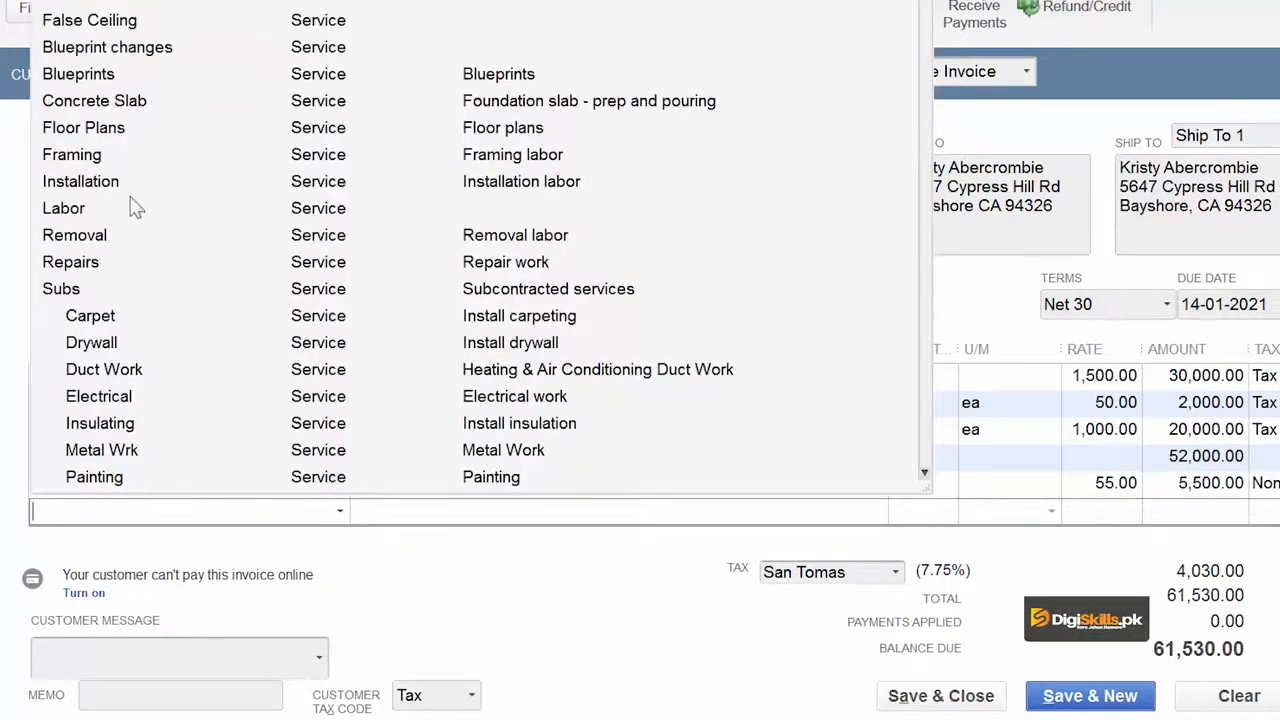
click(80, 181)
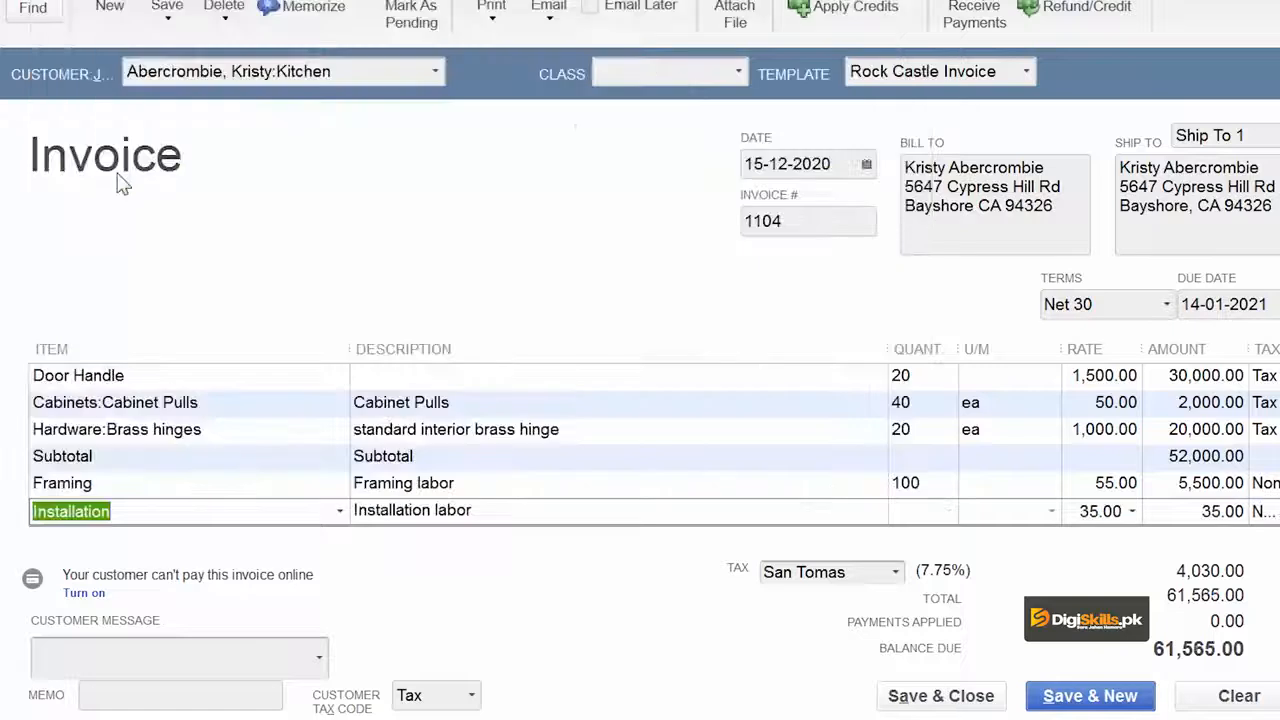
click(931, 515)
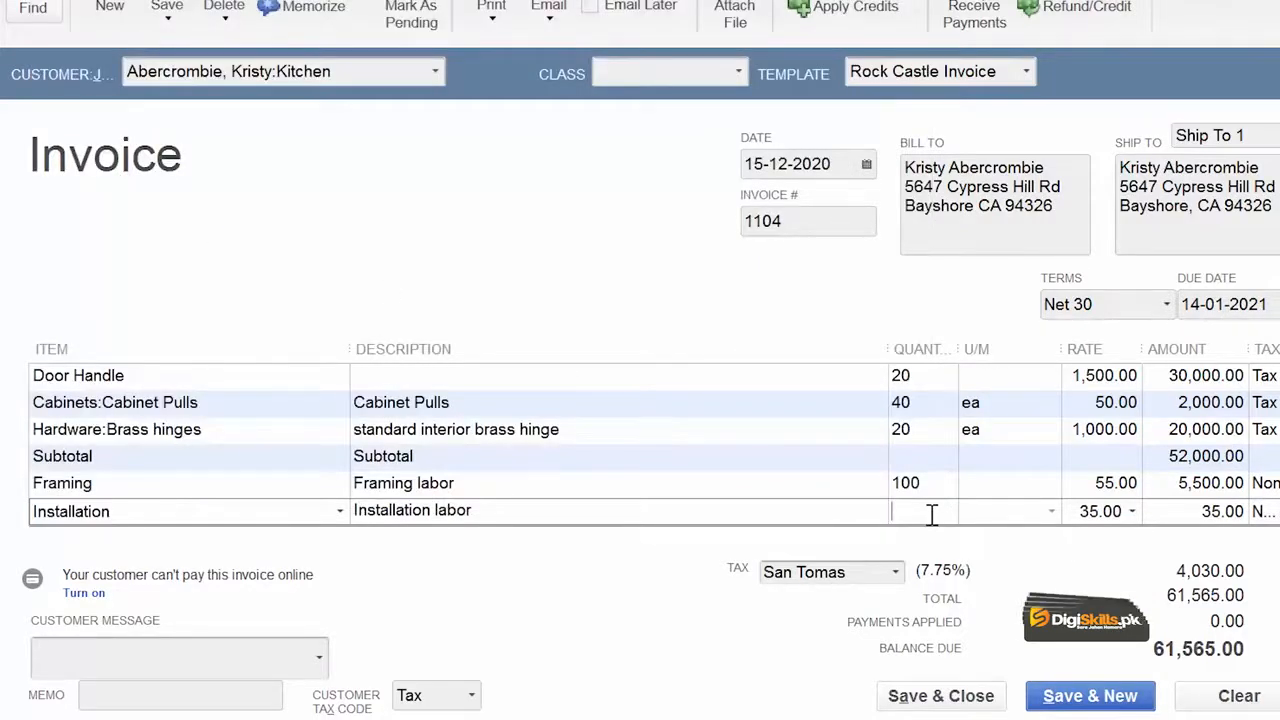
text(20)
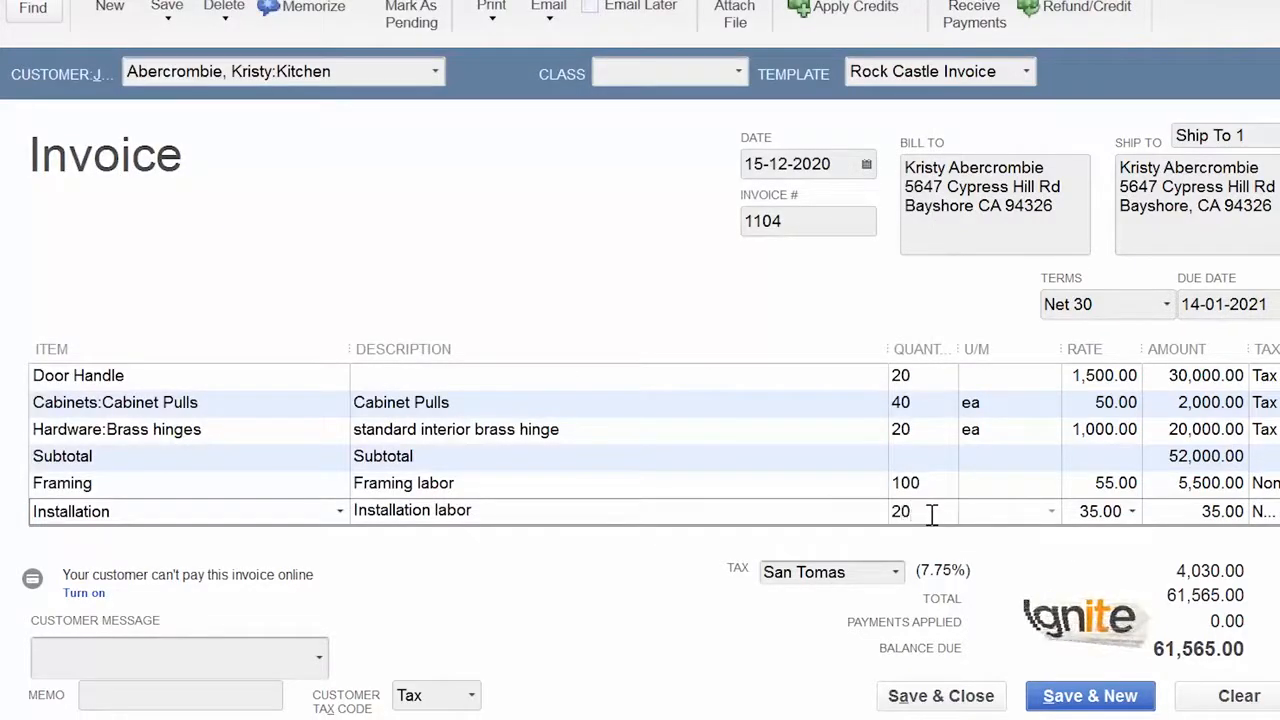
key(Tab)
Add a second Subtotal item below the Installation line to total the service lines, and review the invoice lines.
scroll(931, 515, down, 1)
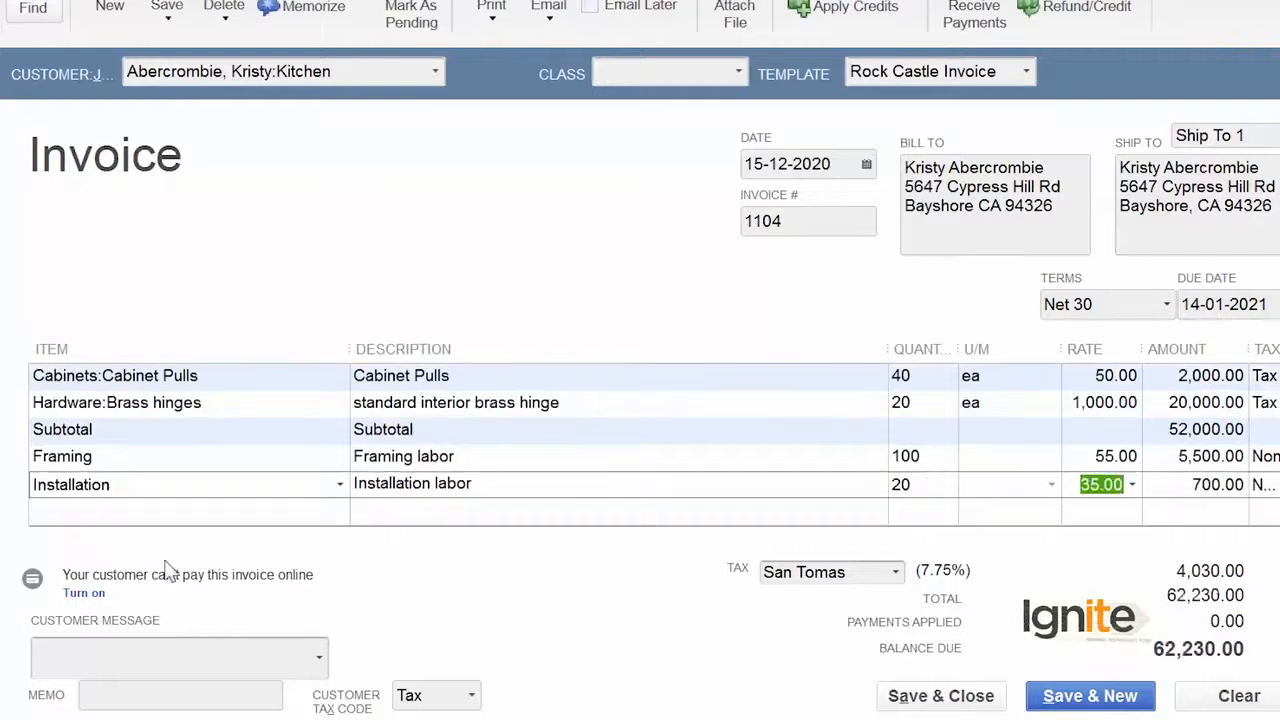
click(177, 509)
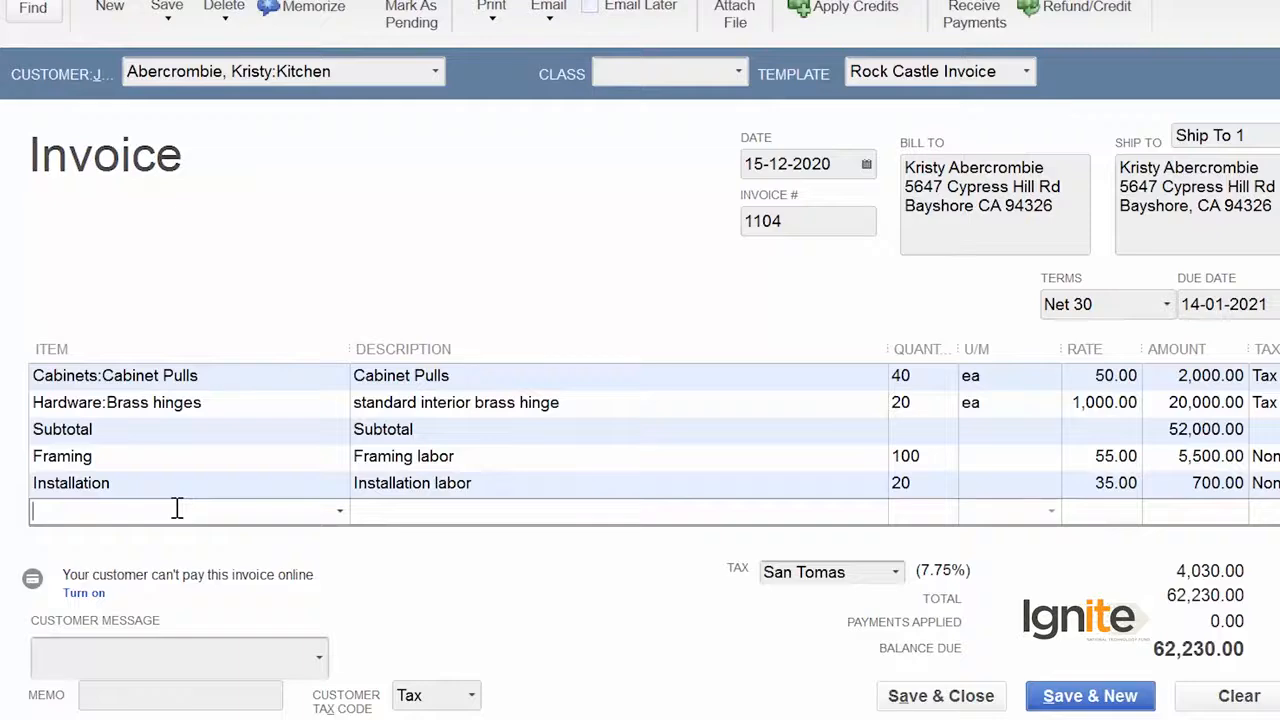
click(339, 512)
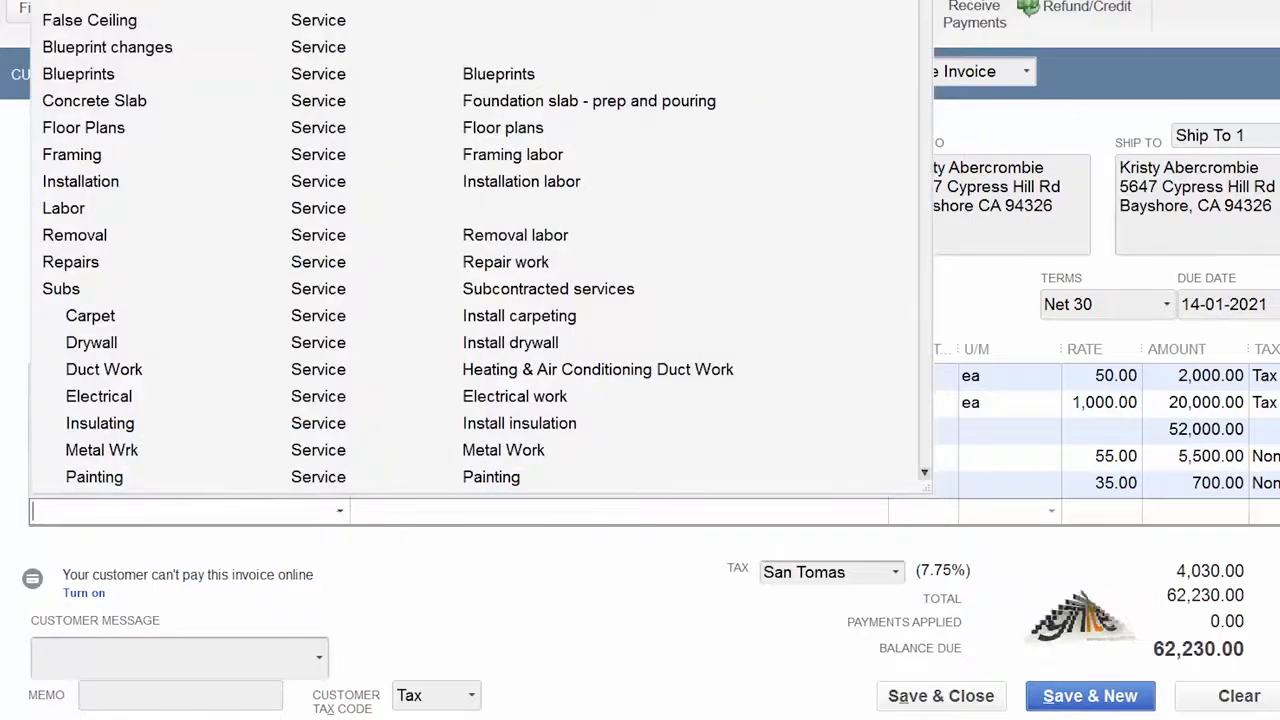
scroll(470, 250, down, 20)
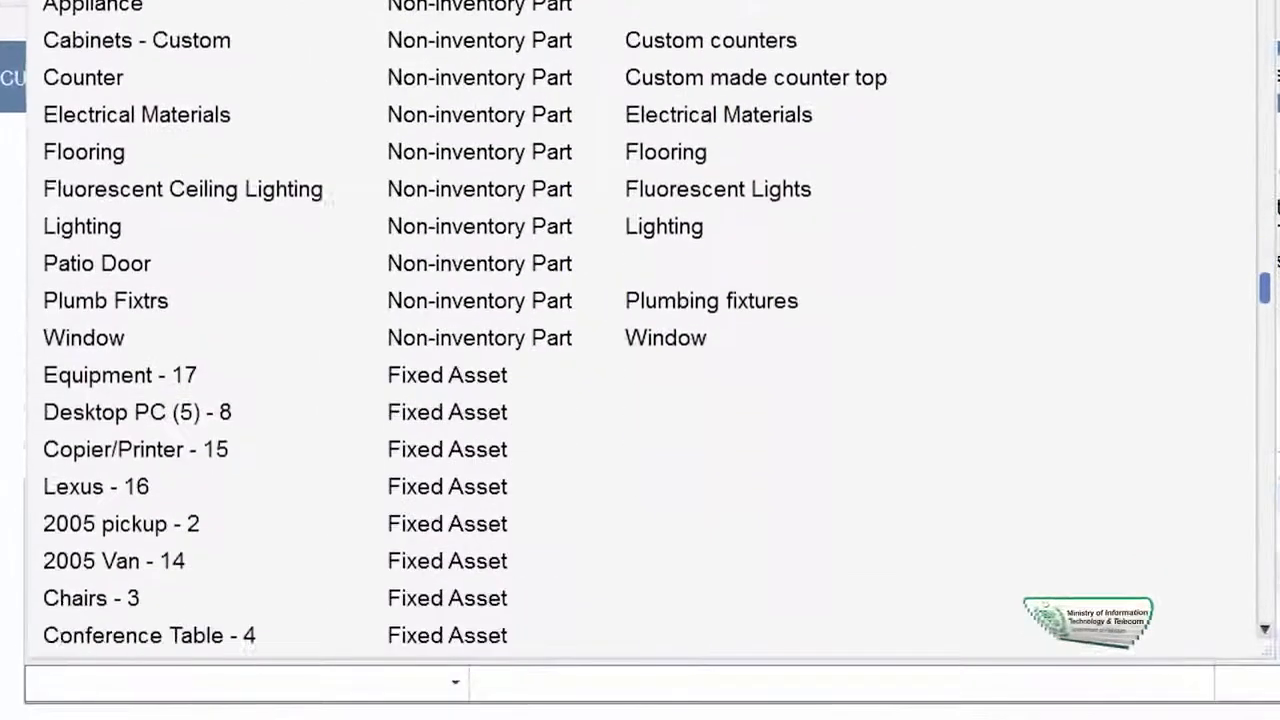
scroll(640, 330, down, 5)
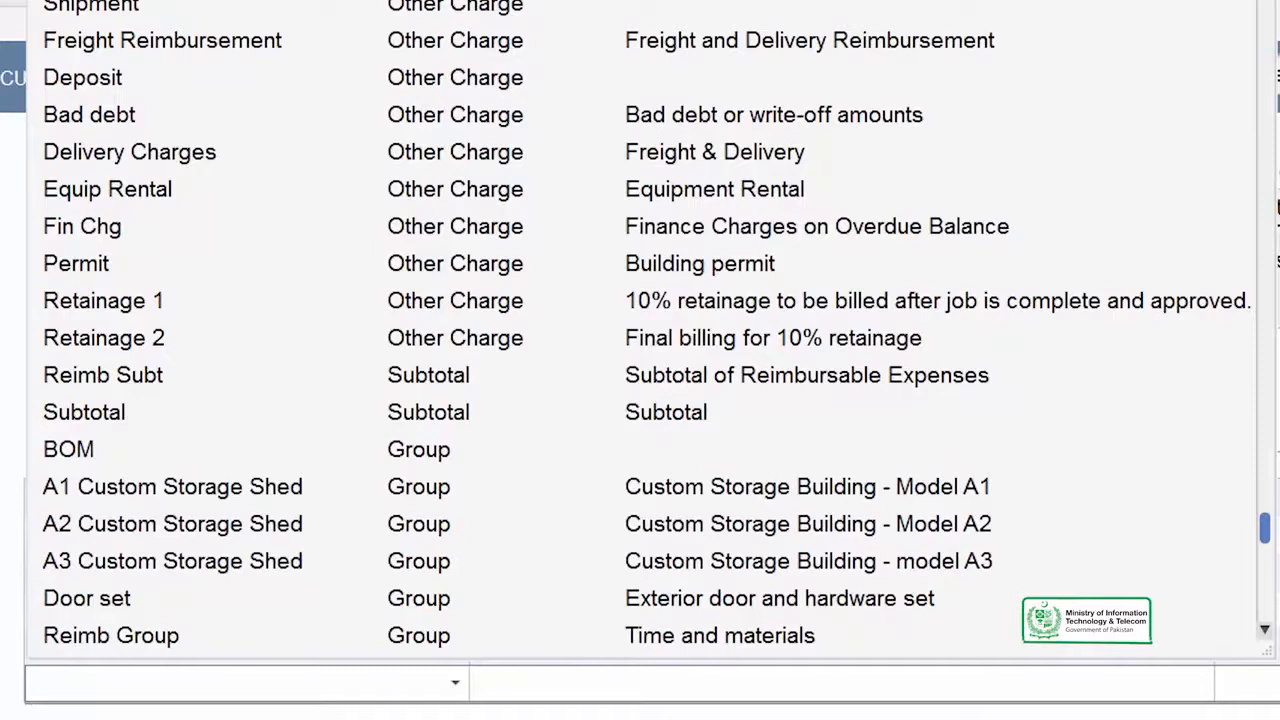
click(145, 415)
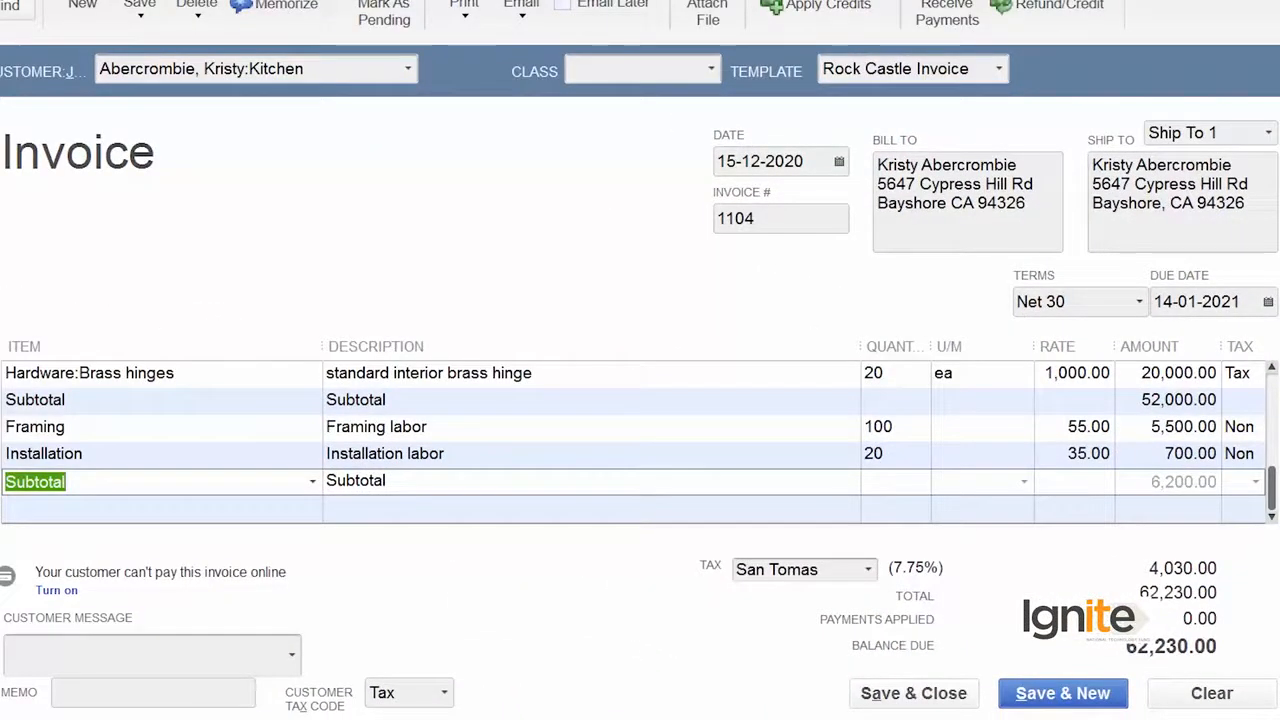
drag(1272, 500, 1273, 397)
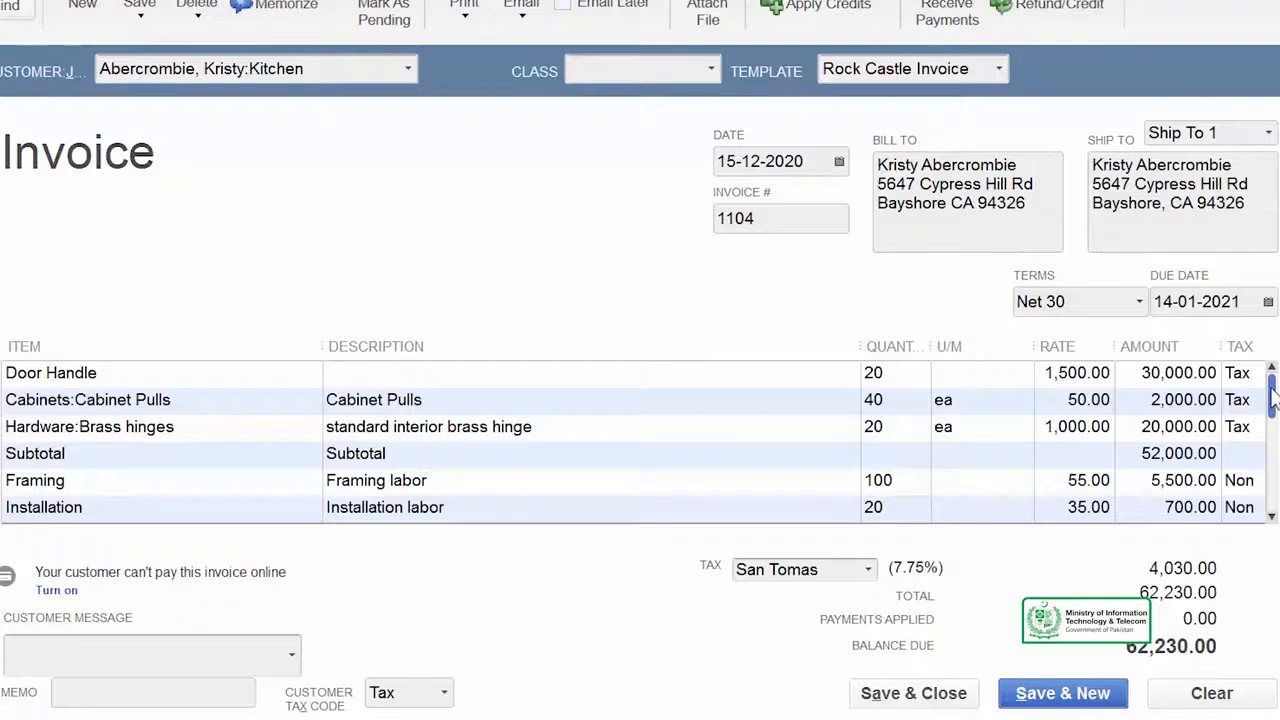
drag(1270, 398, 1275, 508)
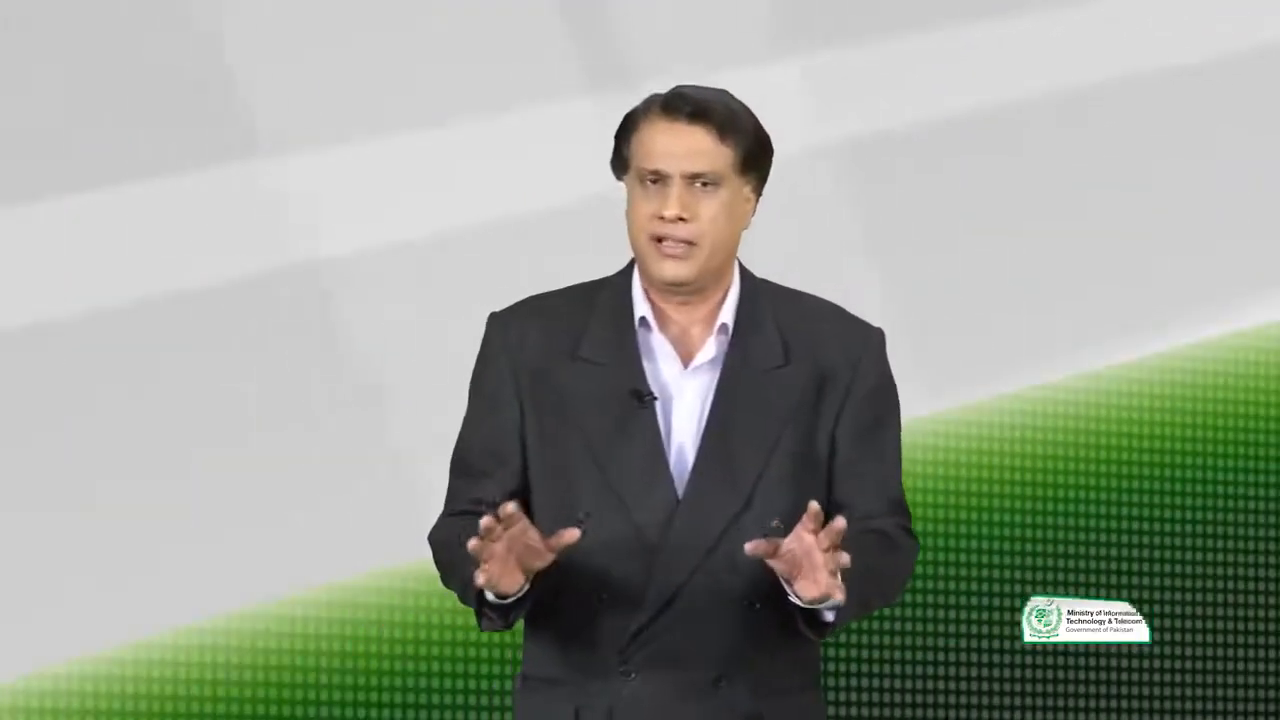